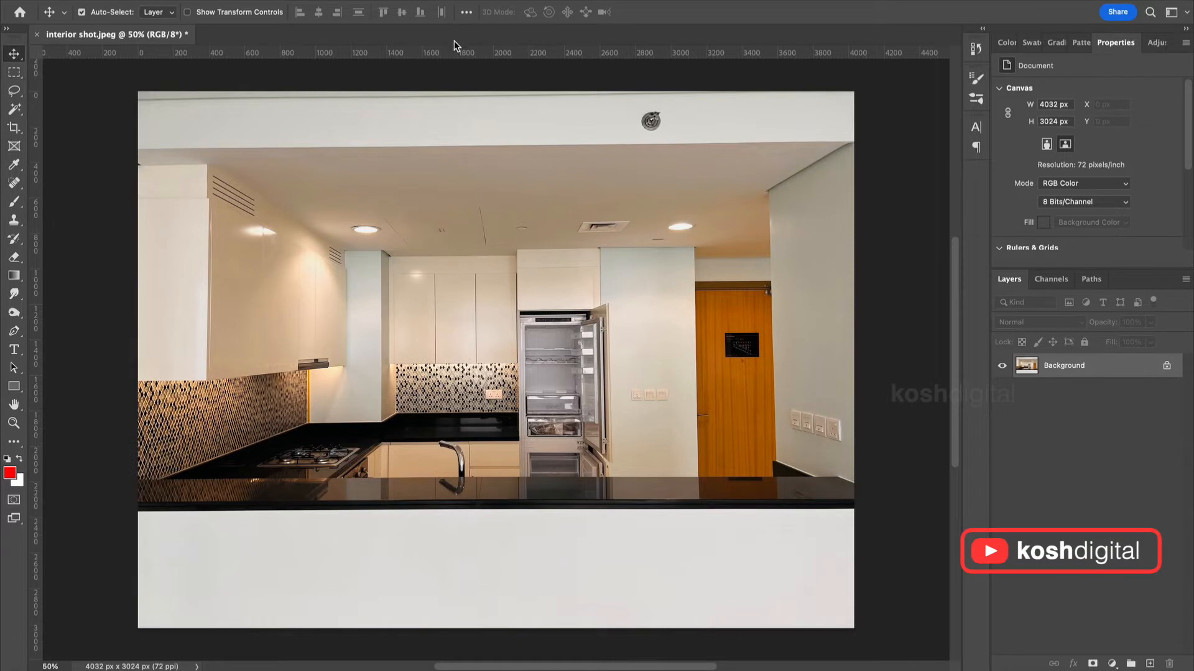
Hide the rulers around the canvas and show them again.
key("super+r")
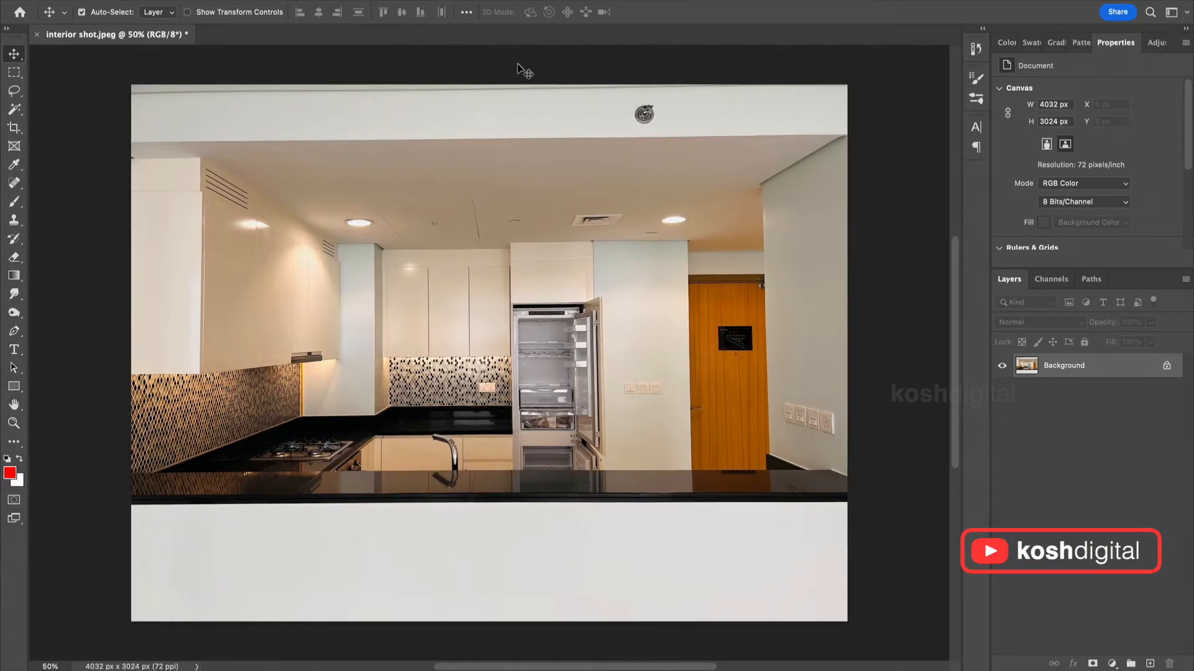
key("super+r")
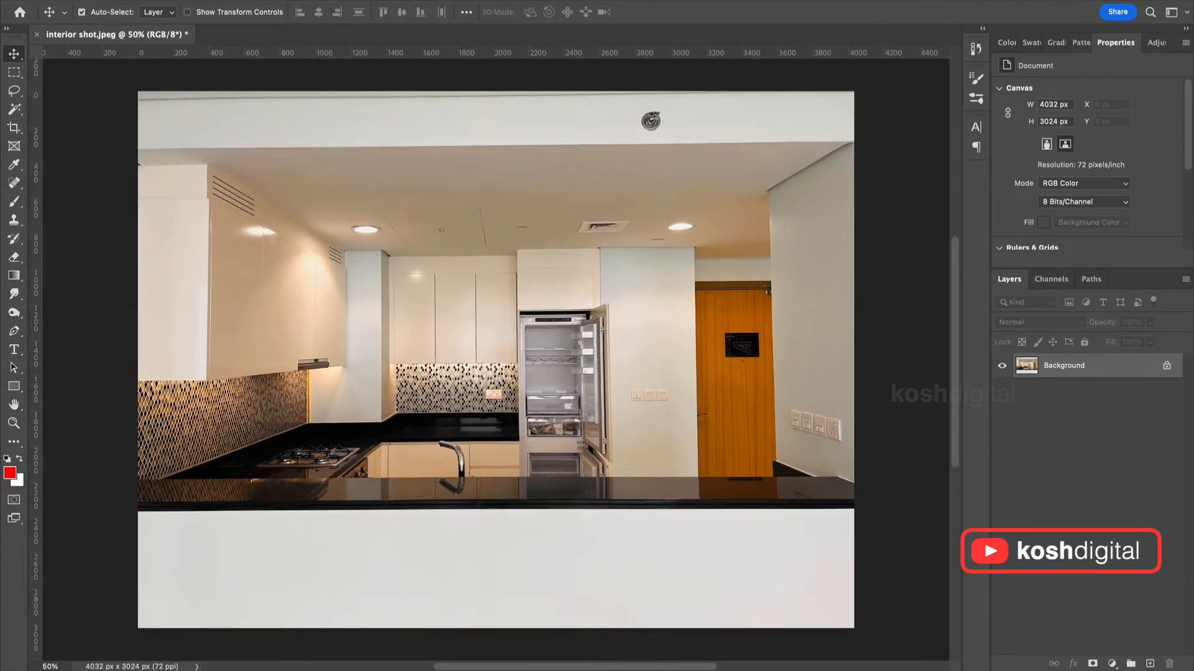
left_click(386, 0)
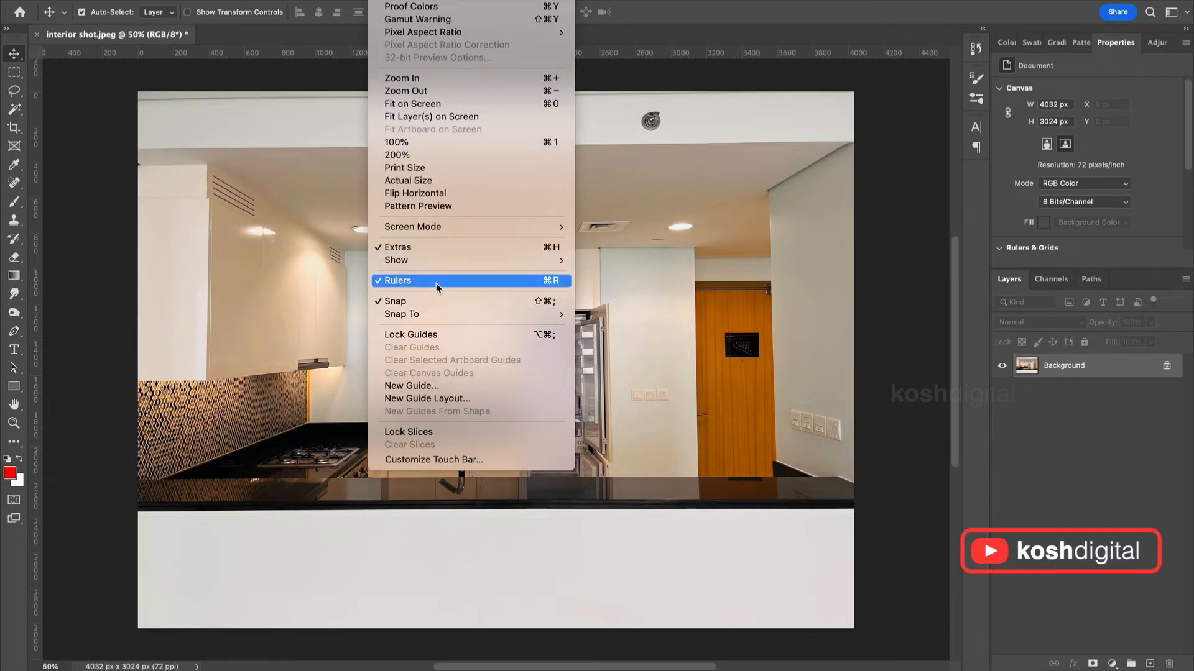
left_click(709, 105)
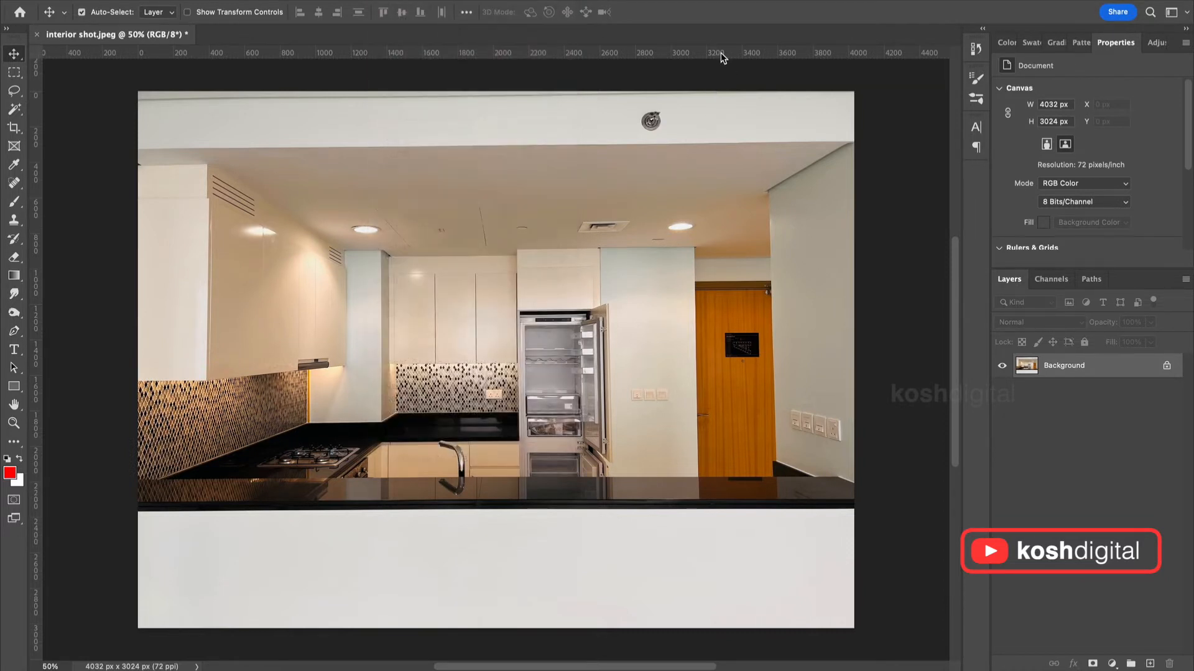
Place horizontal guides along the ceiling beam and countertop edge, and vertical guides at the left cabinet corner and both sides of the wooden door.
left_click_drag(721, 57, 742, 143)
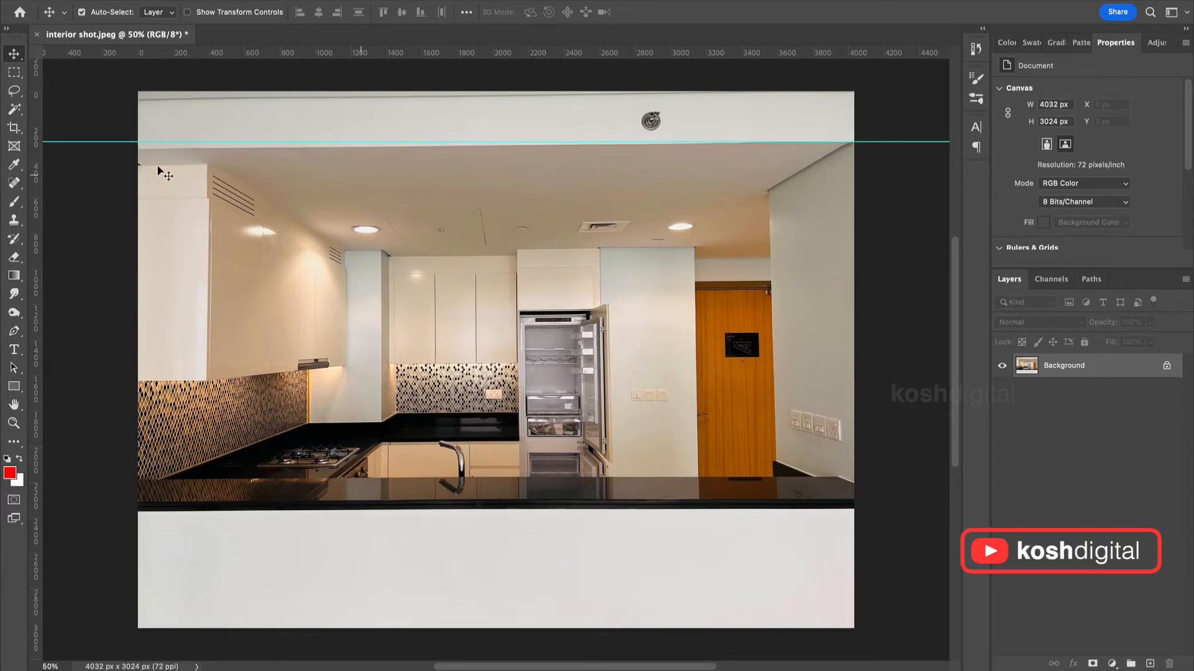
left_click_drag(38, 194, 771, 341)
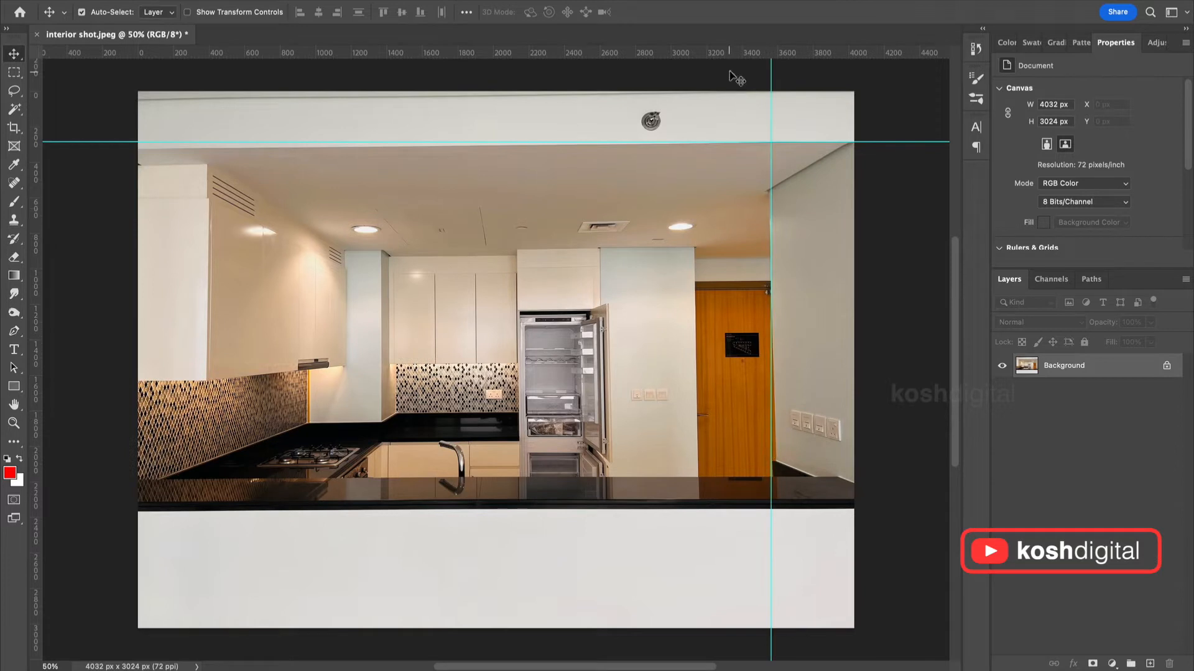
left_click_drag(40, 212, 209, 219)
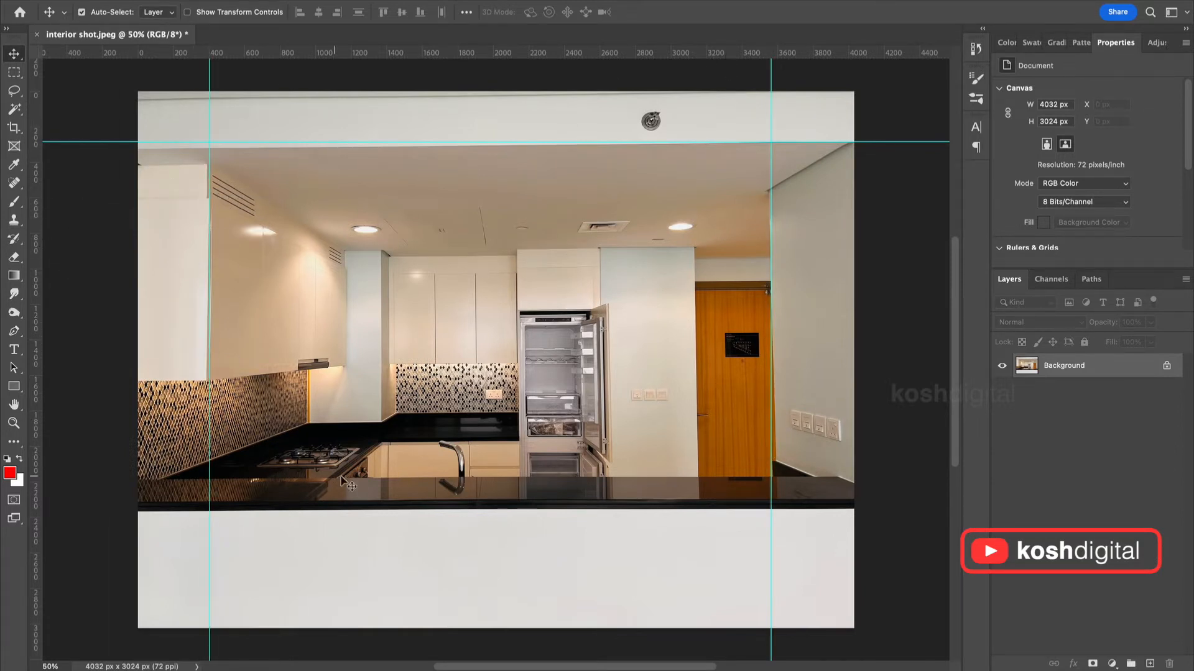
left_click_drag(601, 53, 623, 479)
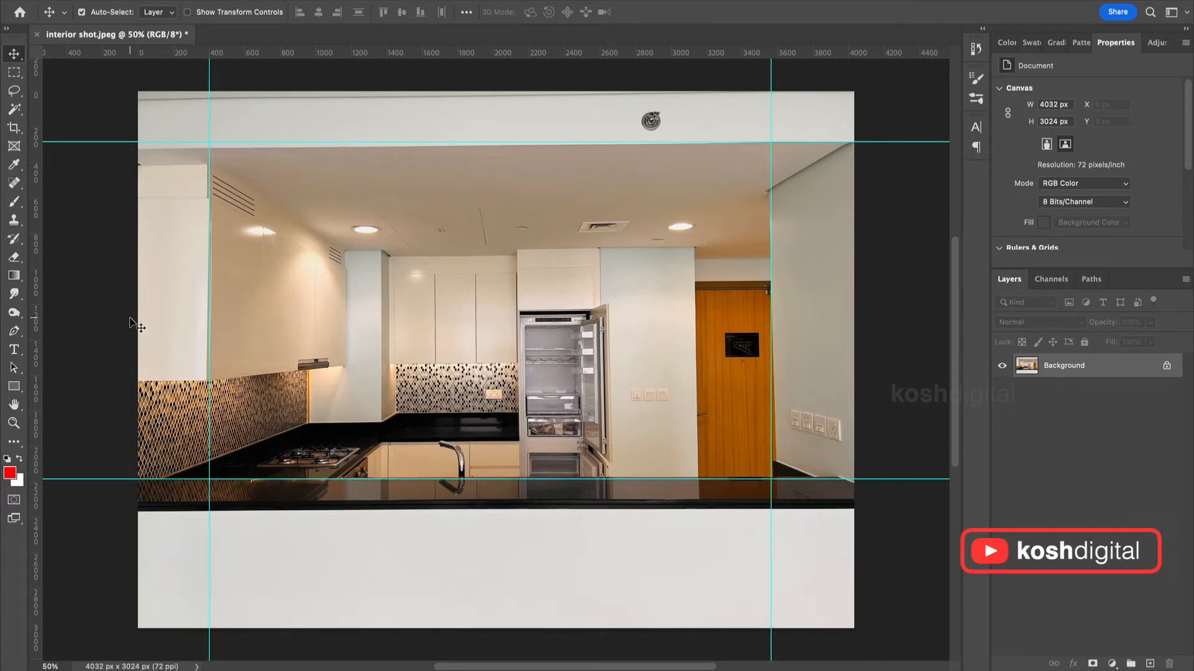
left_click_drag(39, 302, 695, 417)
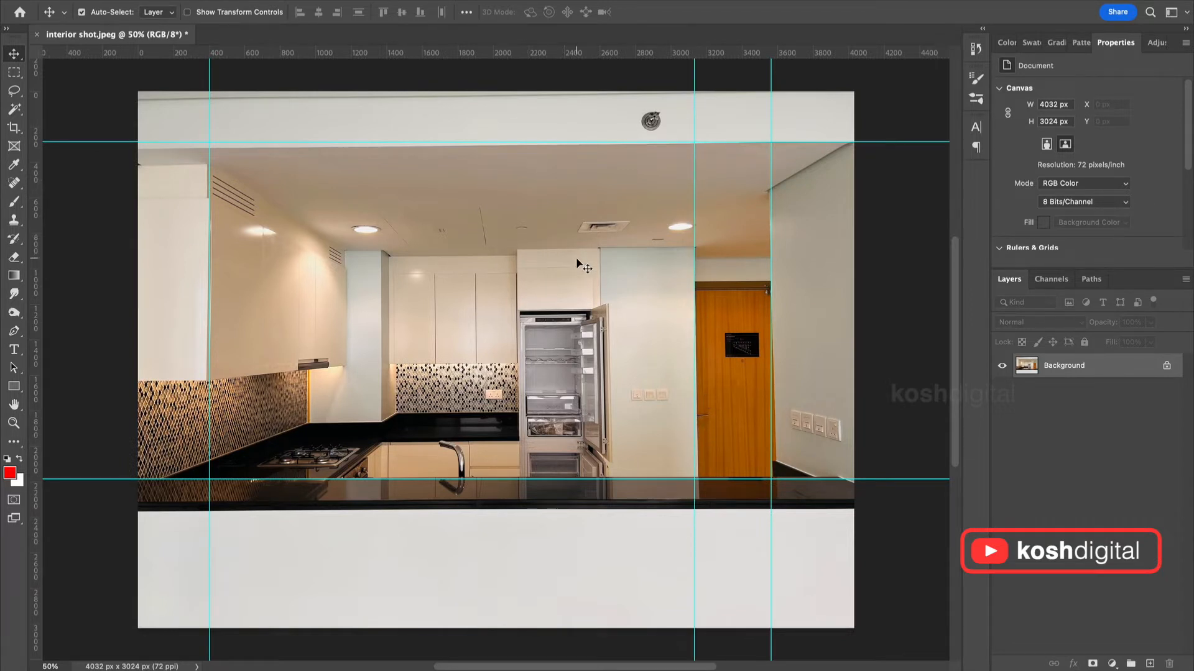
Add a new layer and brush red marks on the ceiling, the ceiling beam and the left cabinets.
key("b")
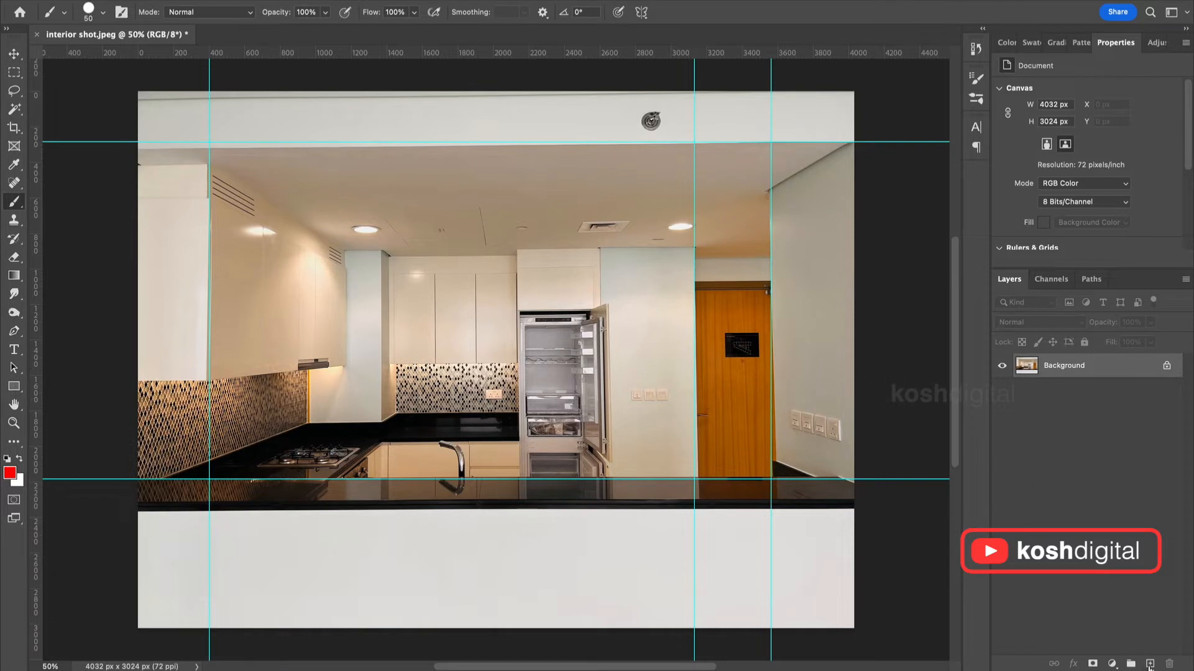
left_click(1150, 664)
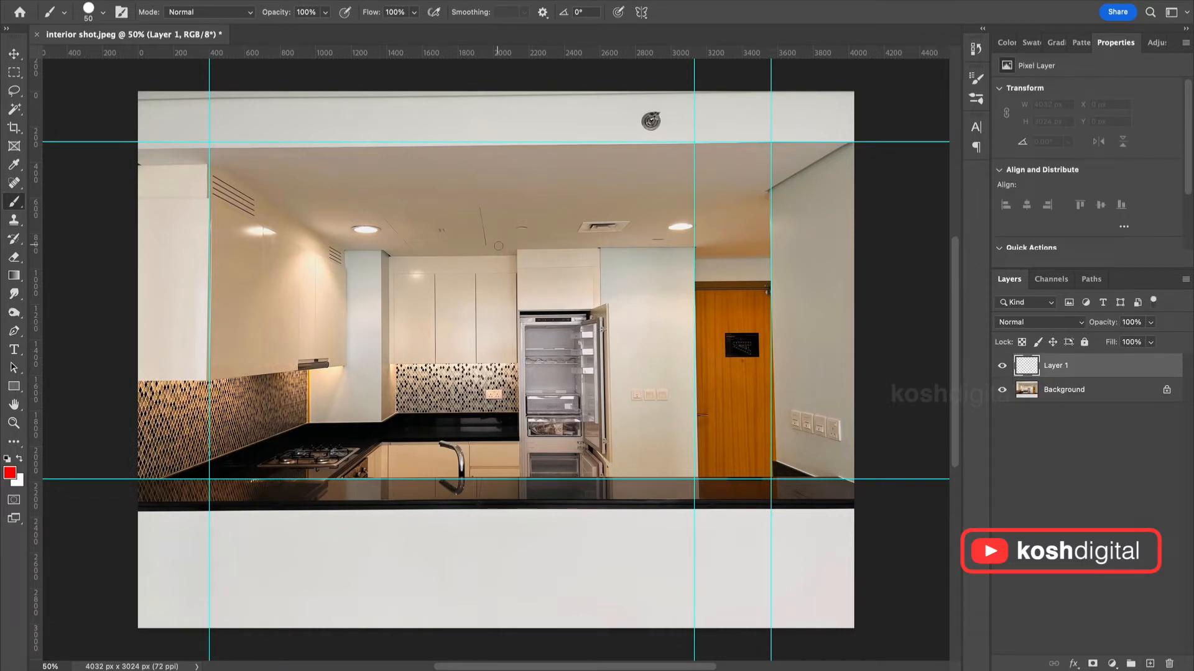
mouse_move(548, 217)
left_mouse_down()
mouse_move(541, 204)
mouse_move(560, 211)
left_mouse_up()
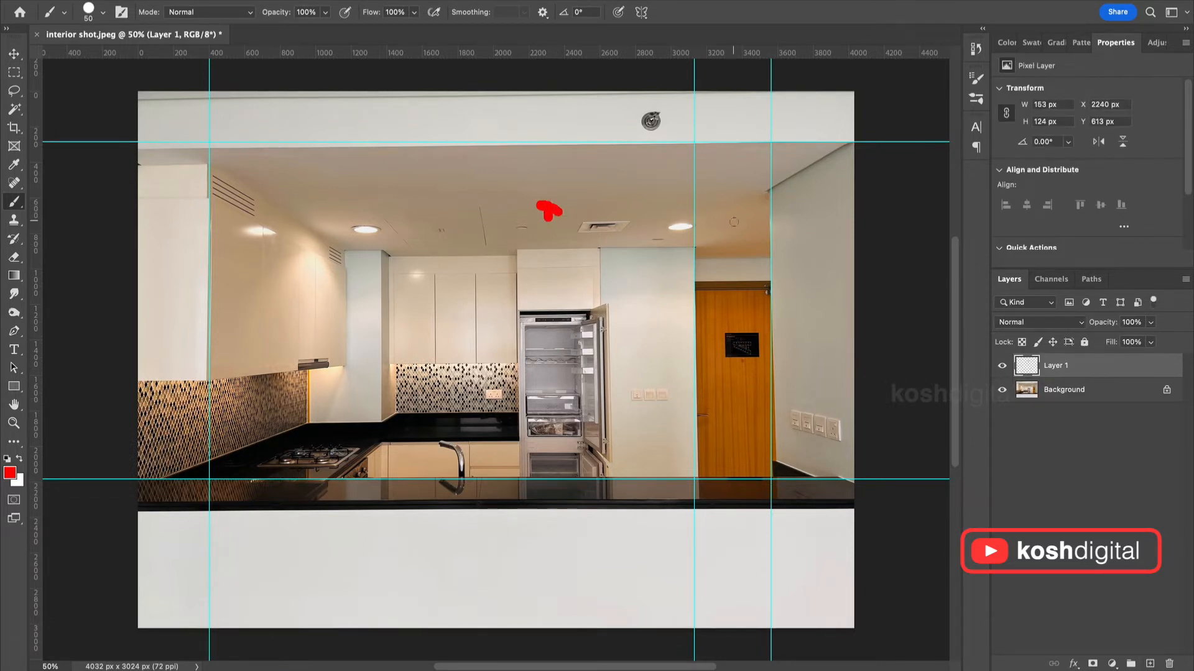
mouse_move(736, 242)
left_mouse_down()
mouse_move(730, 217)
mouse_move(753, 228)
left_mouse_up()
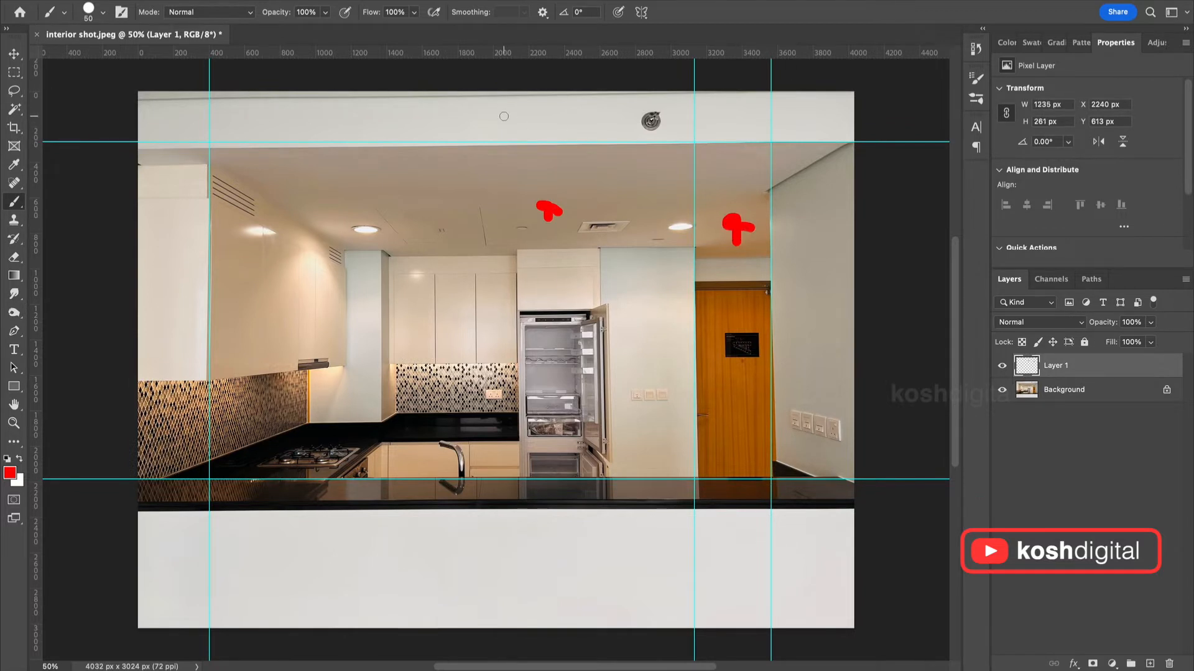
left_click_drag(504, 116, 499, 132)
mouse_move(186, 303)
left_mouse_down()
mouse_move(189, 291)
mouse_move(180, 308)
left_mouse_up()
left_click_drag(264, 310, 268, 309)
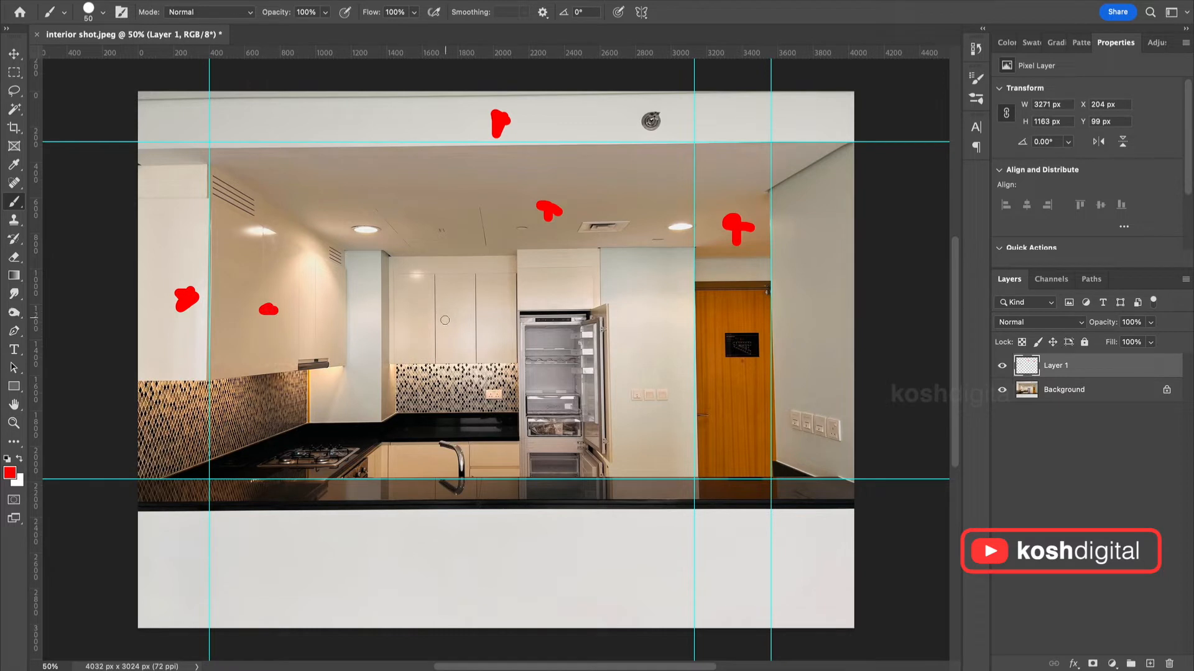
Brush more red marks on the back and lower cabinets, the pillar, the walls, the counter front and the ceiling.
left_click_drag(445, 321, 447, 303)
left_click_drag(366, 301, 366, 280)
left_click_drag(364, 396, 360, 399)
left_click(407, 470)
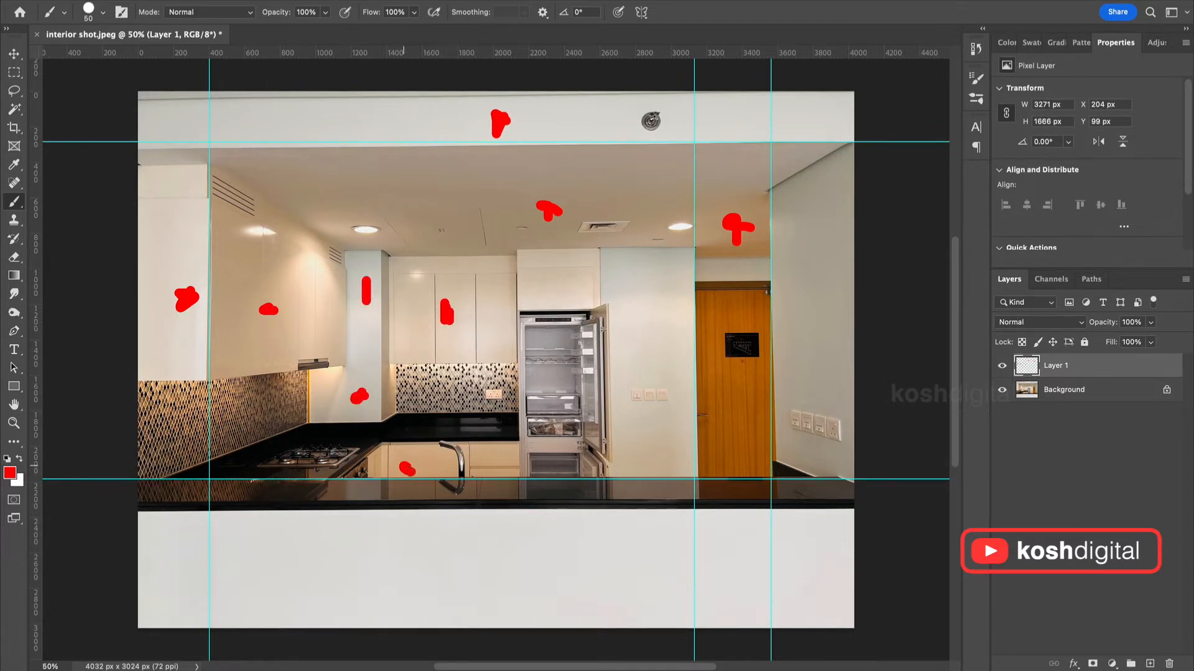
left_click_drag(404, 557, 392, 573)
left_click_drag(811, 319, 803, 326)
left_click_drag(649, 330, 651, 322)
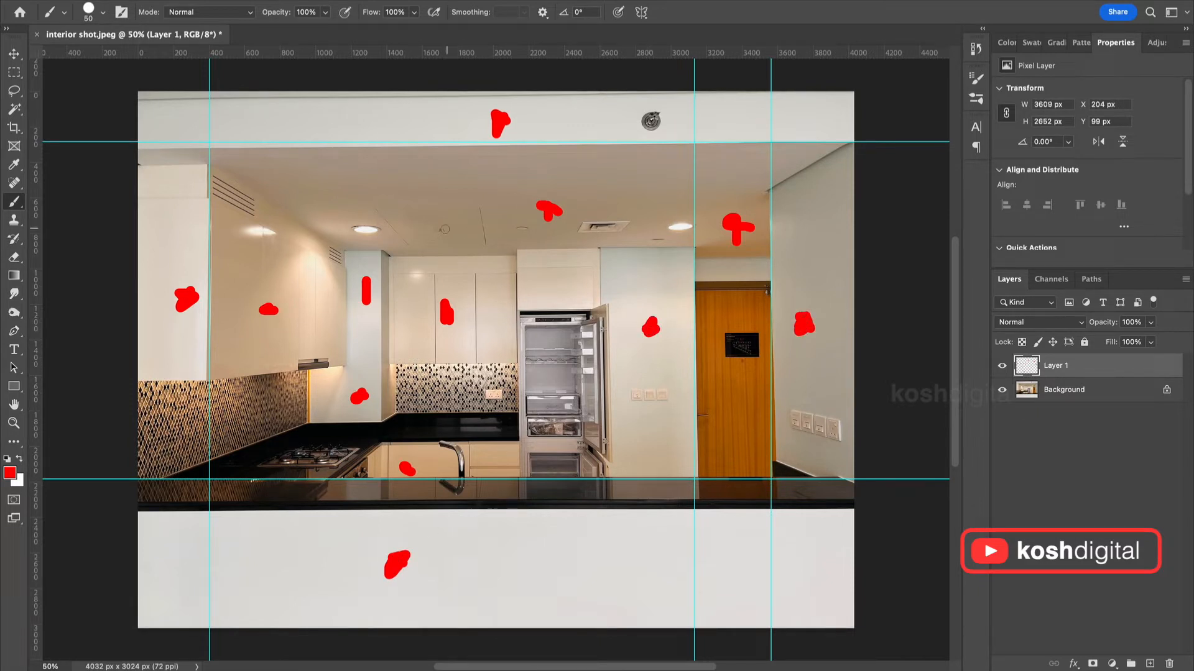
left_click_drag(451, 185, 462, 181)
left_click_drag(656, 460, 659, 456)
Delete the layer with the red marks and hide the guides.
key("v")
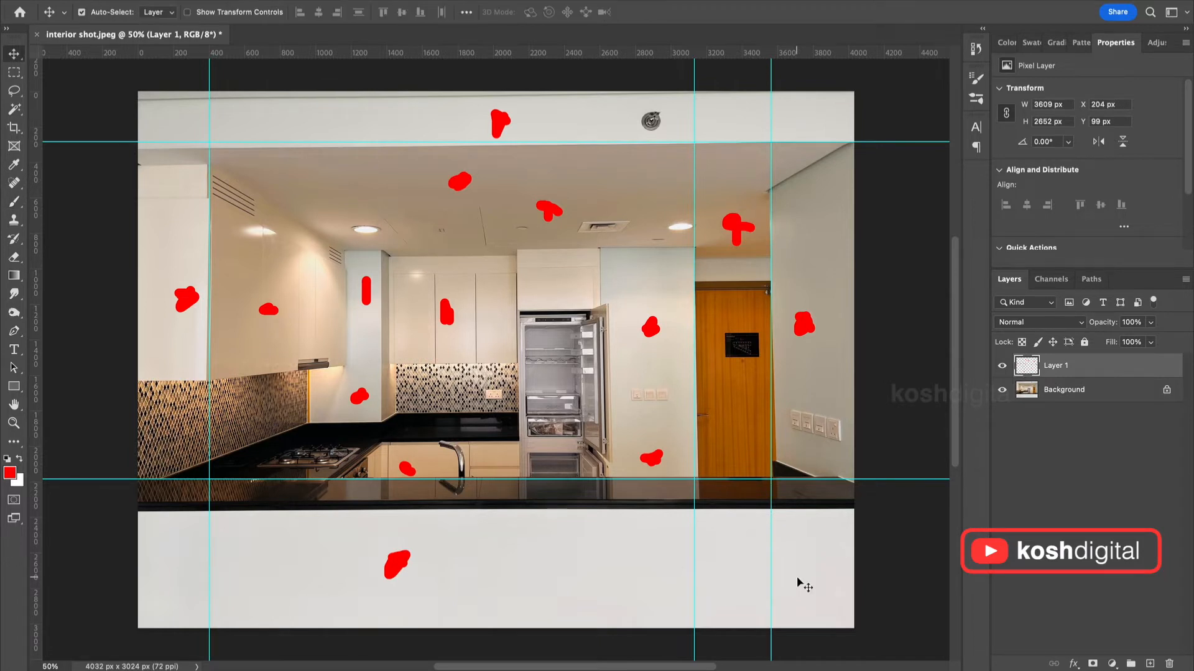
key("Delete")
key("super+;")
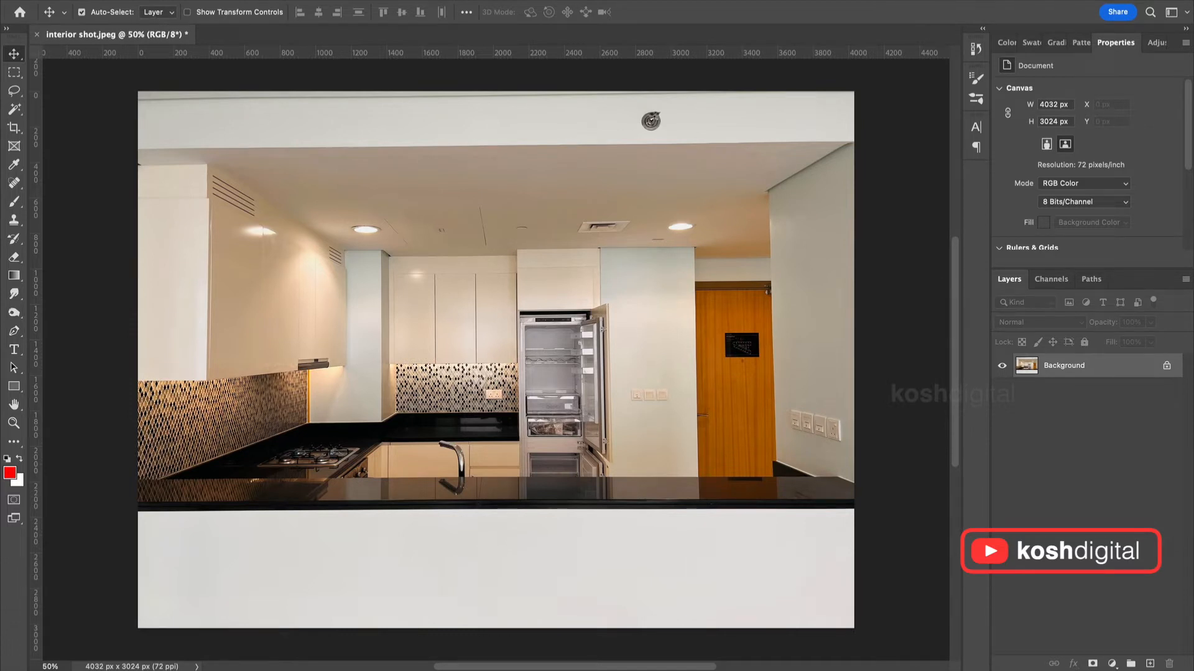
Duplicate the image as a separate document named interior shot copy.
left_click(140, 0)
mouse_move(171, 0)
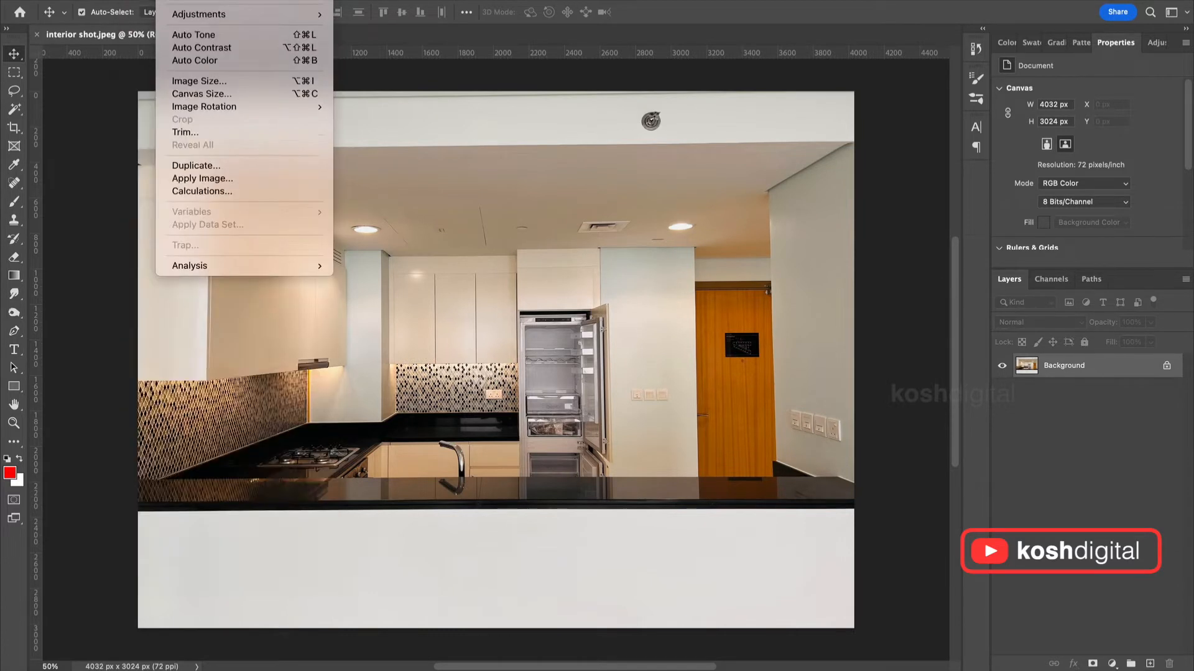
left_click(201, 170)
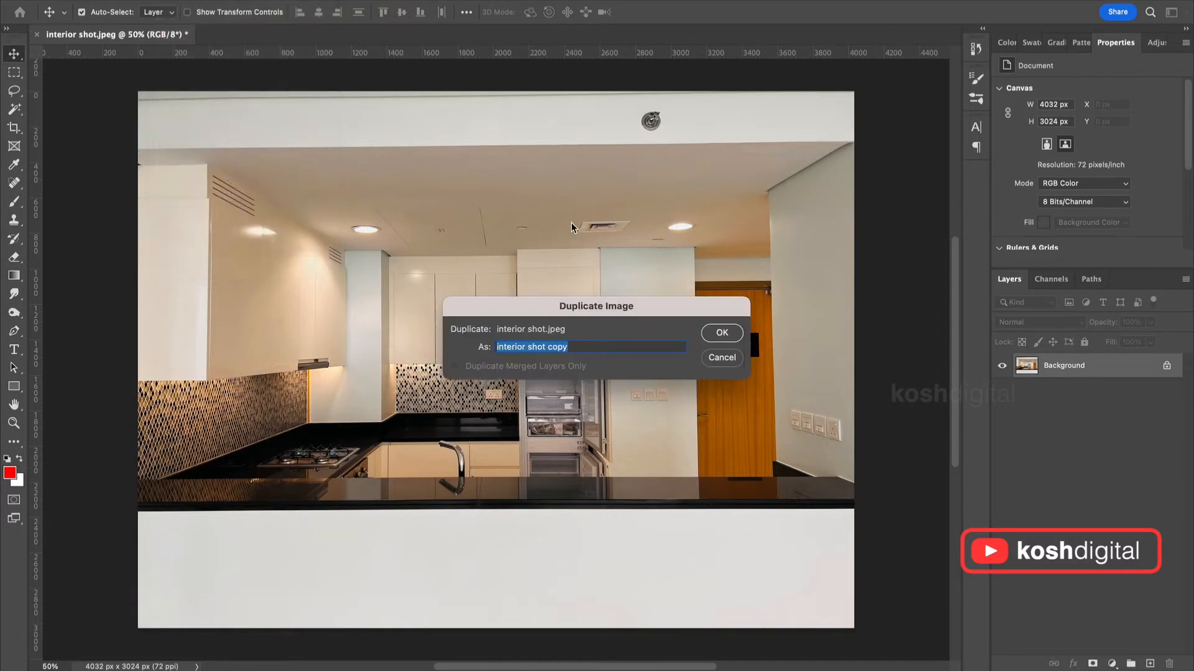
left_click(719, 339)
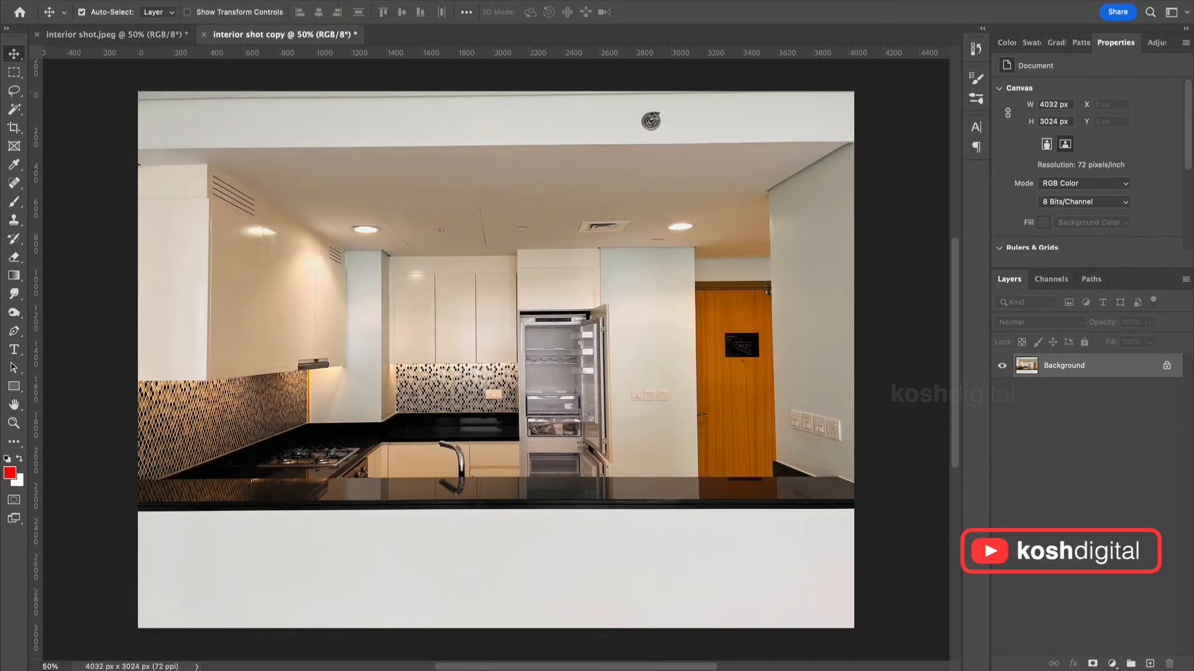
Open the Camera Raw Filter on the copy, switch to the Transform tool and show the grid overlay.
left_click(330, 0)
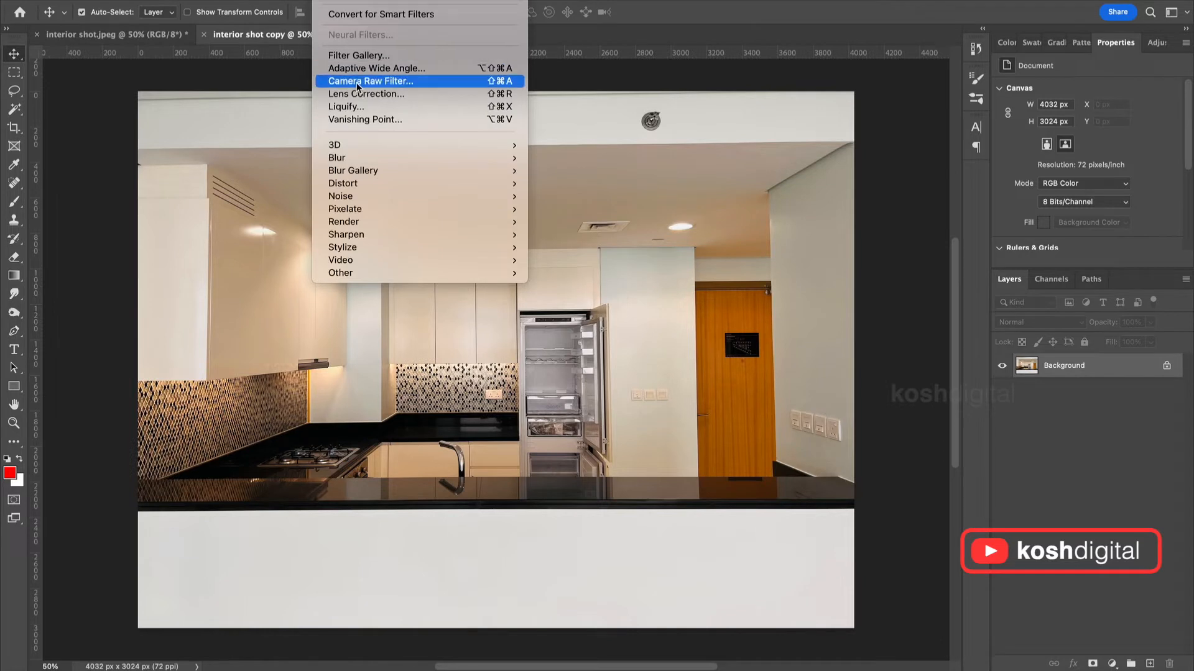
left_click(427, 81)
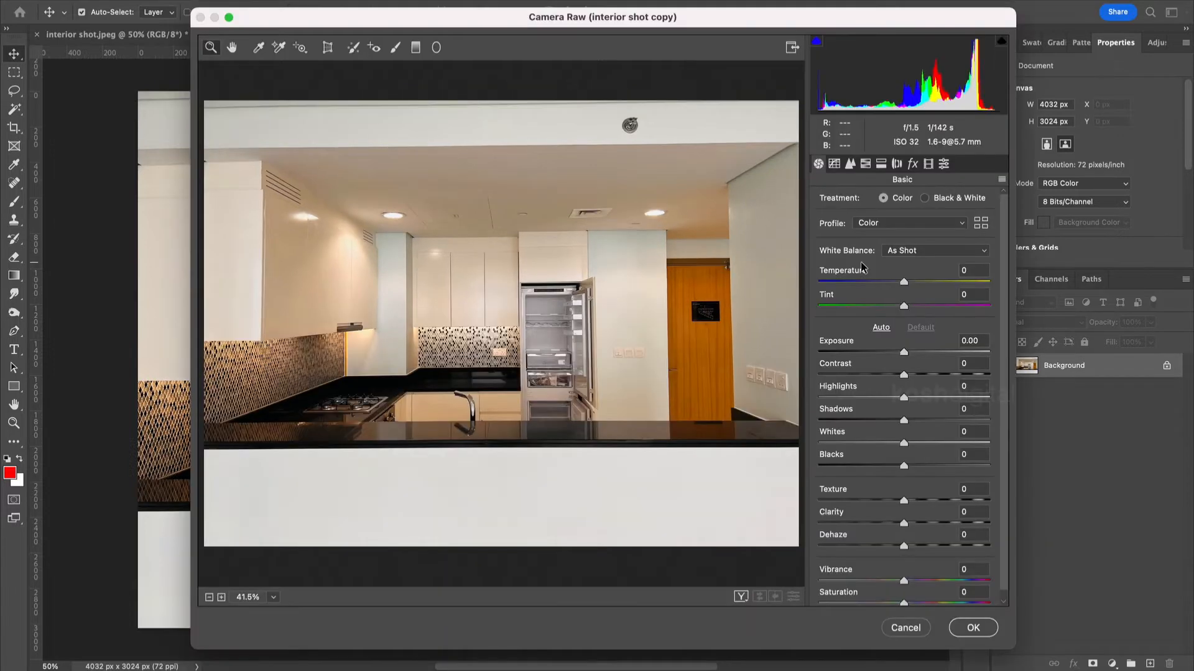
left_click(328, 50)
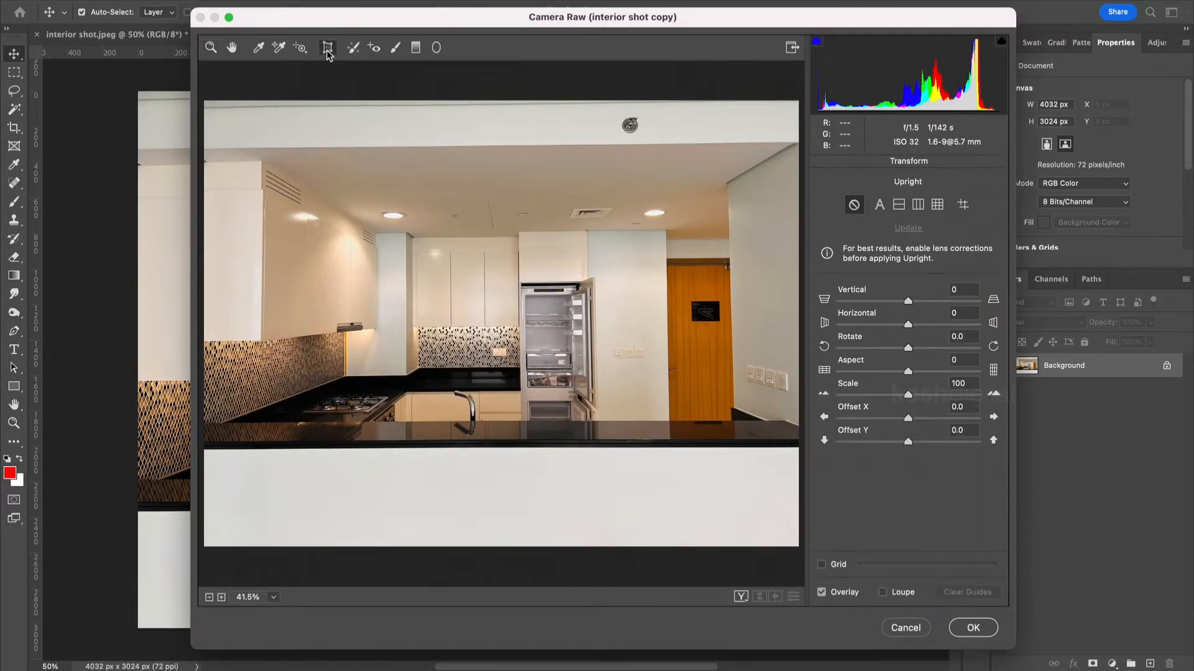
left_click(821, 564)
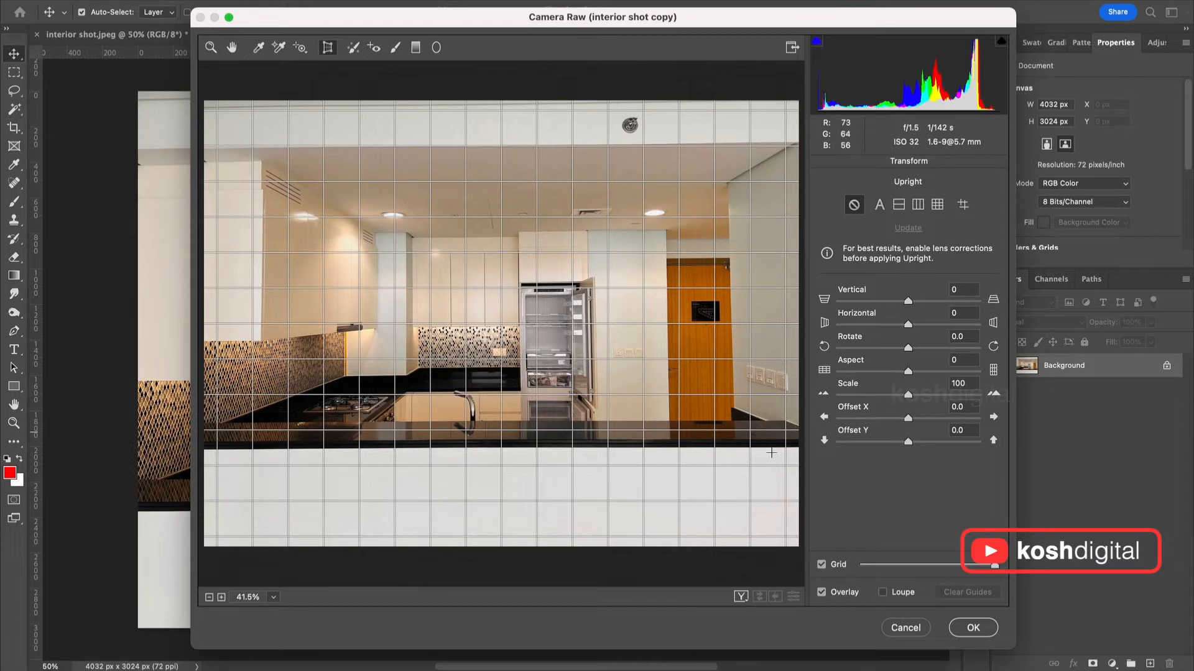
Try the Auto, Level, Vertical and Full Upright corrections on the kitchen photo.
left_click(880, 208)
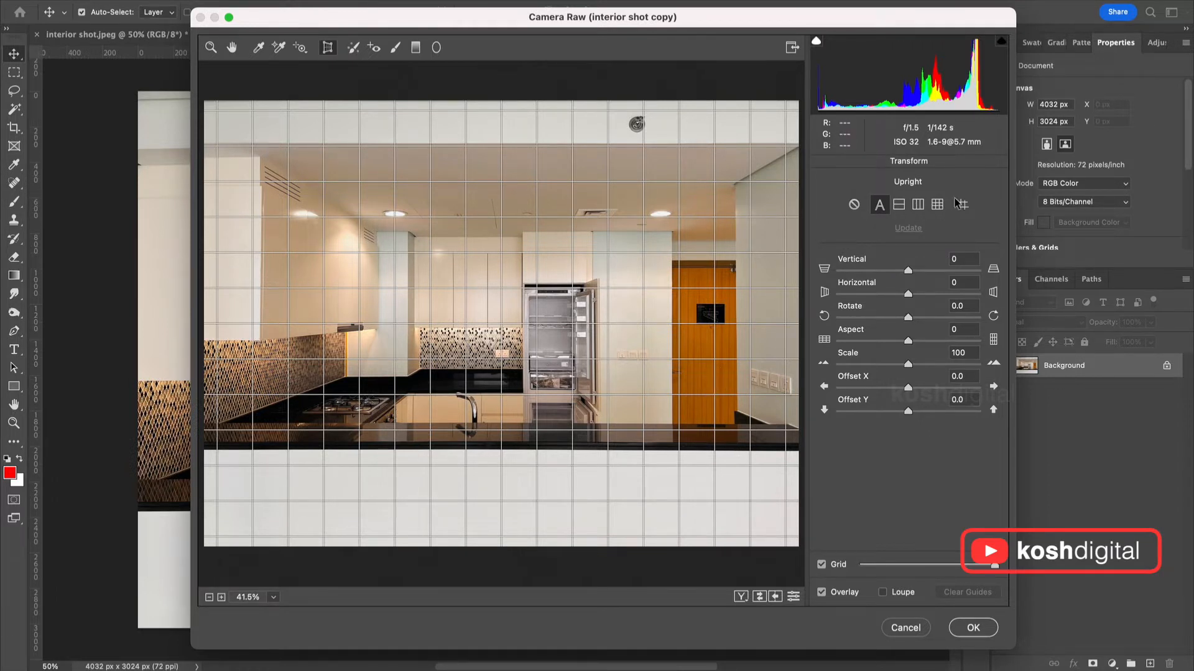
left_click(900, 209)
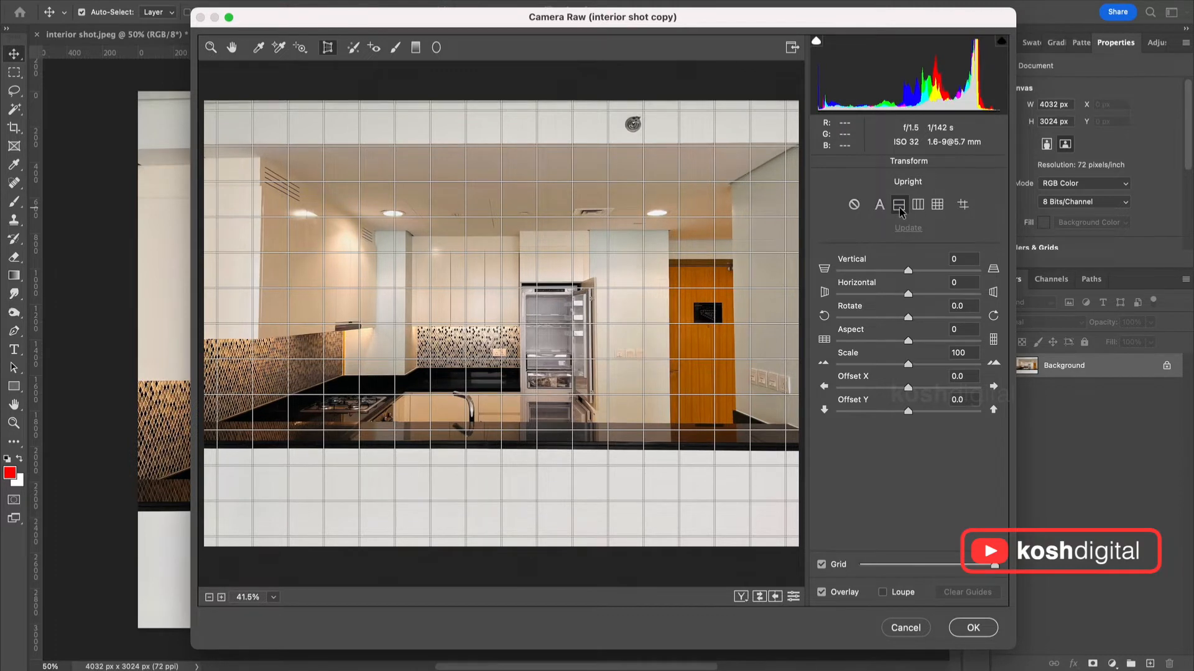
left_click(918, 206)
left_click(939, 207)
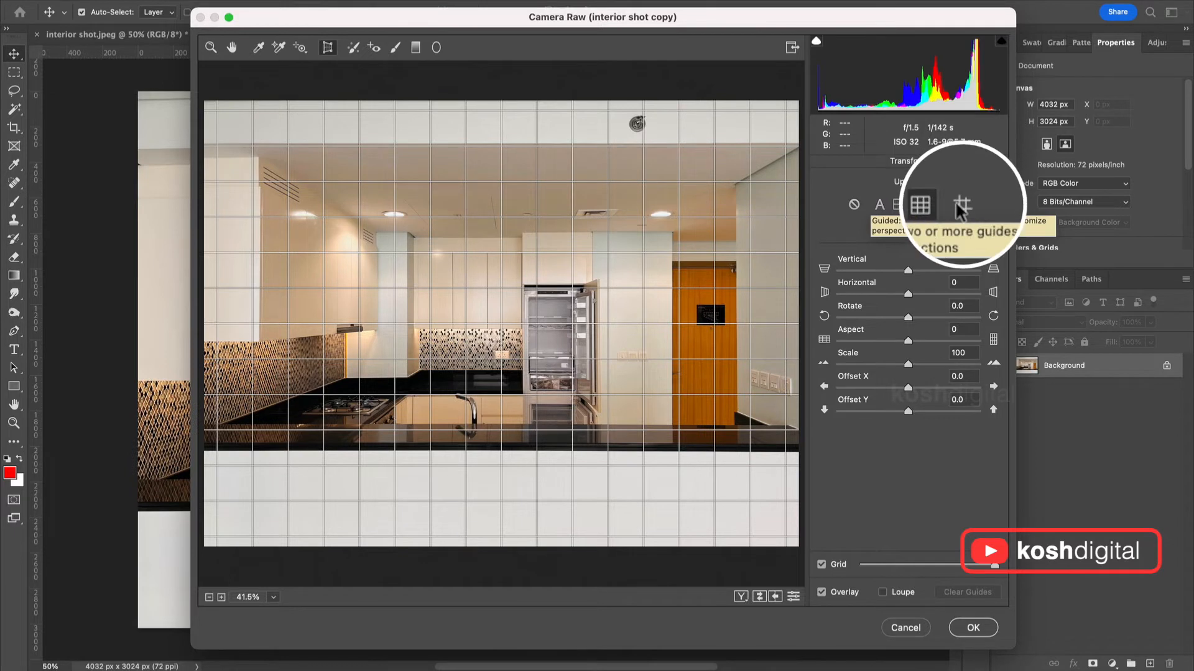
Apply Guided Upright with vertical guides along the door-side wall and left cabinet corner, and horizontal guides along the ceiling beam and countertop's lower edge.
left_click(959, 206)
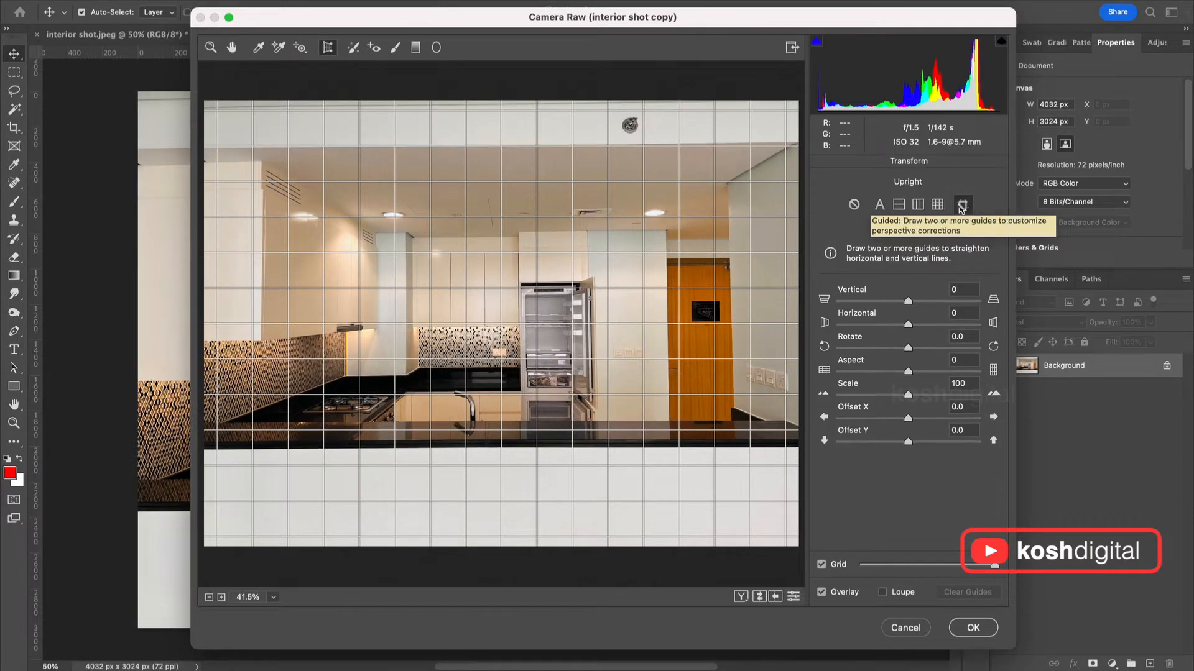
mouse_move(728, 185)
left_mouse_down()
mouse_move(735, 429)
mouse_move(734, 405)
left_mouse_up()
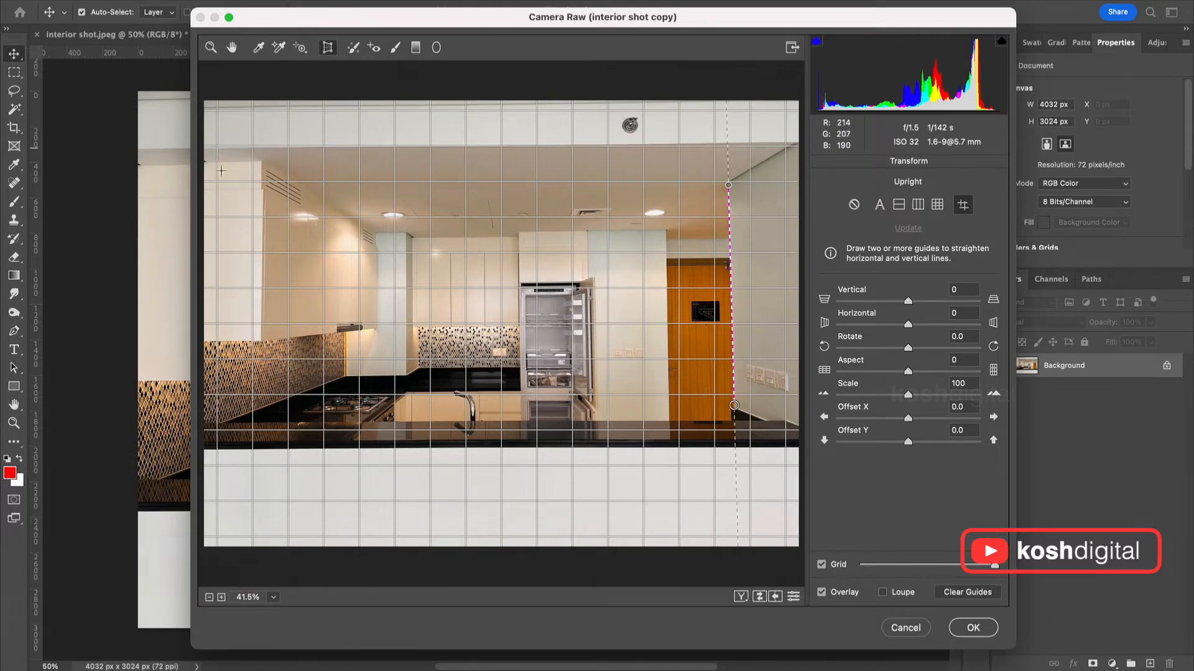
left_click_drag(207, 147, 794, 143)
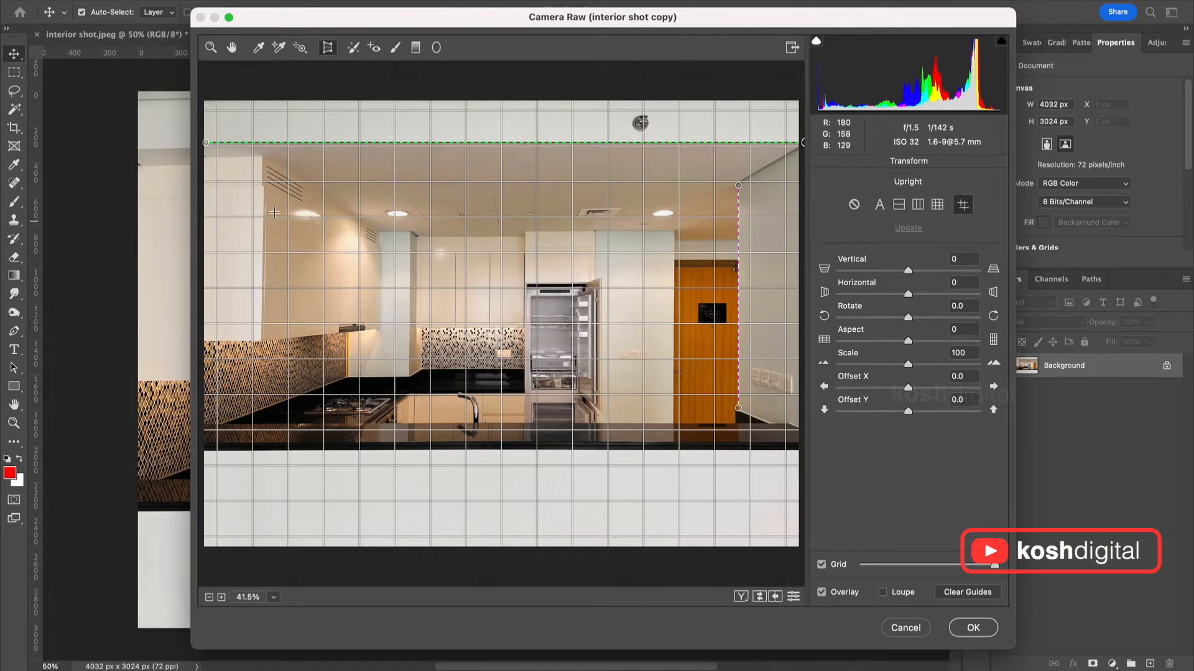
left_click_drag(263, 185, 259, 363)
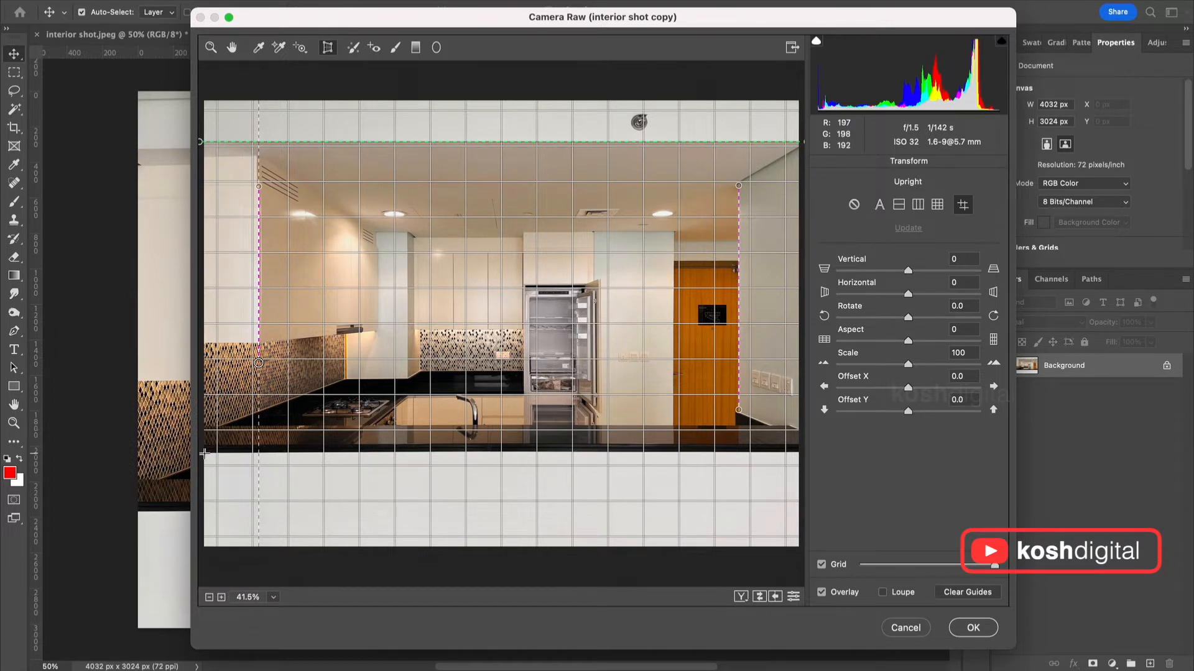
left_click_drag(204, 454, 802, 454)
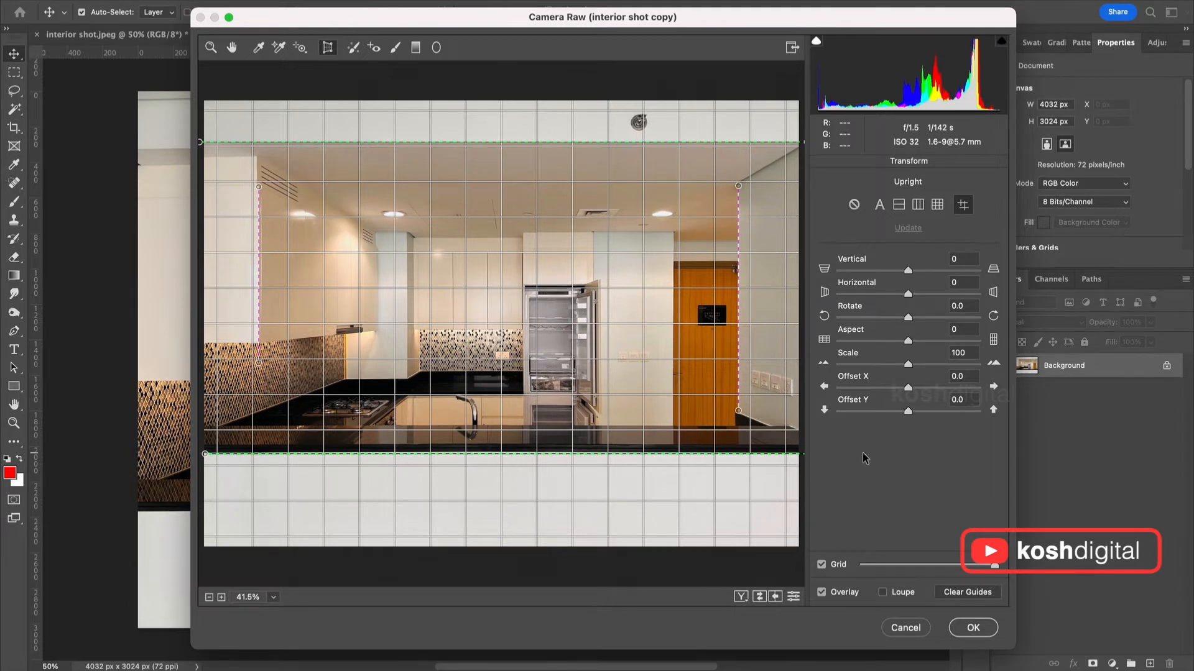
Hide the grid overlay and set the Vertical transform to +5.
left_click(821, 565)
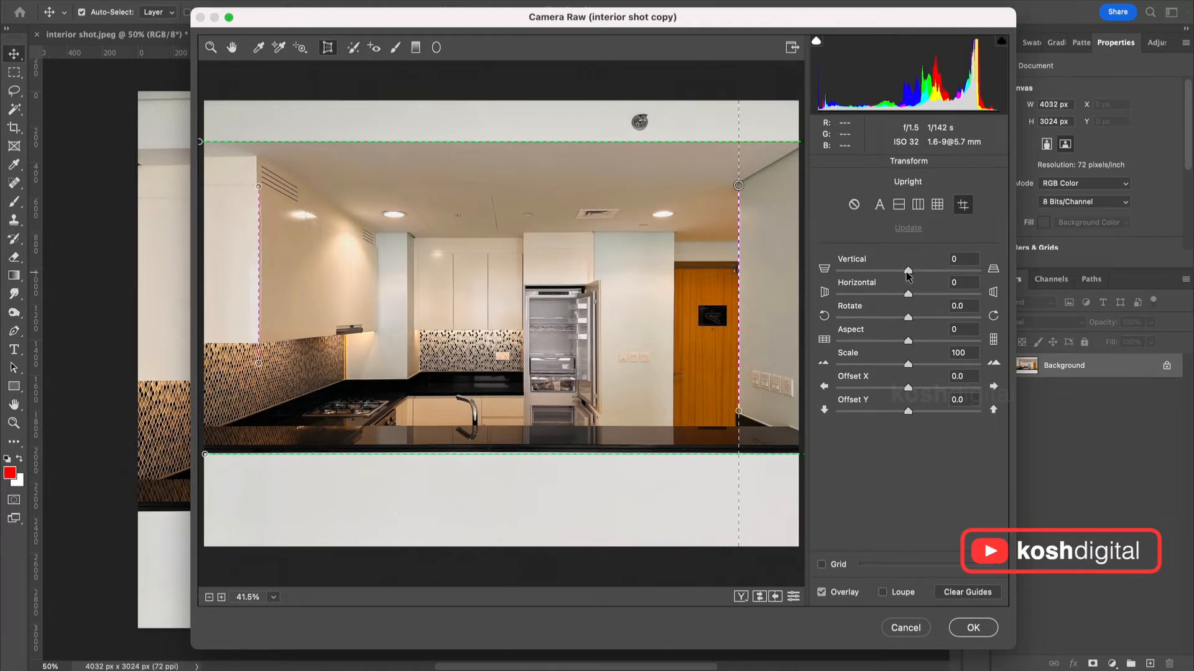
mouse_move(907, 272)
left_mouse_down()
mouse_move(896, 272)
mouse_move(911, 273)
left_mouse_up()
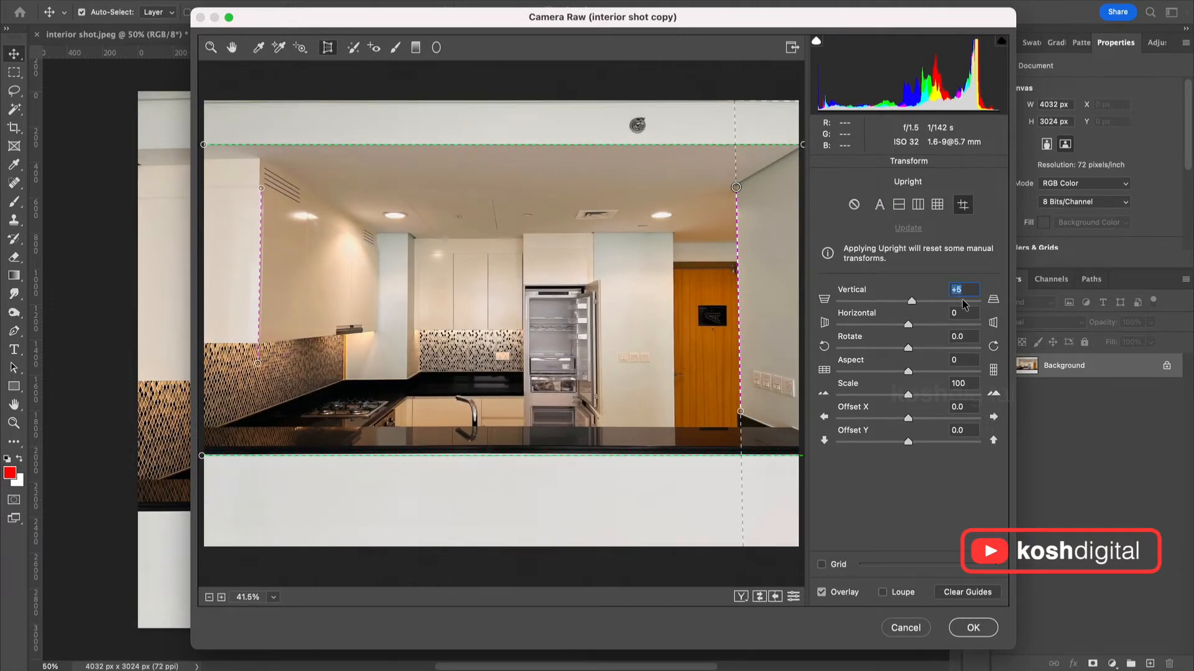
Reset the Vertical transform to 0 and white-balance the photo by sampling the ceiling, wall and lower cabinets, settling on the cabinet front behind the faucet.
type("0")
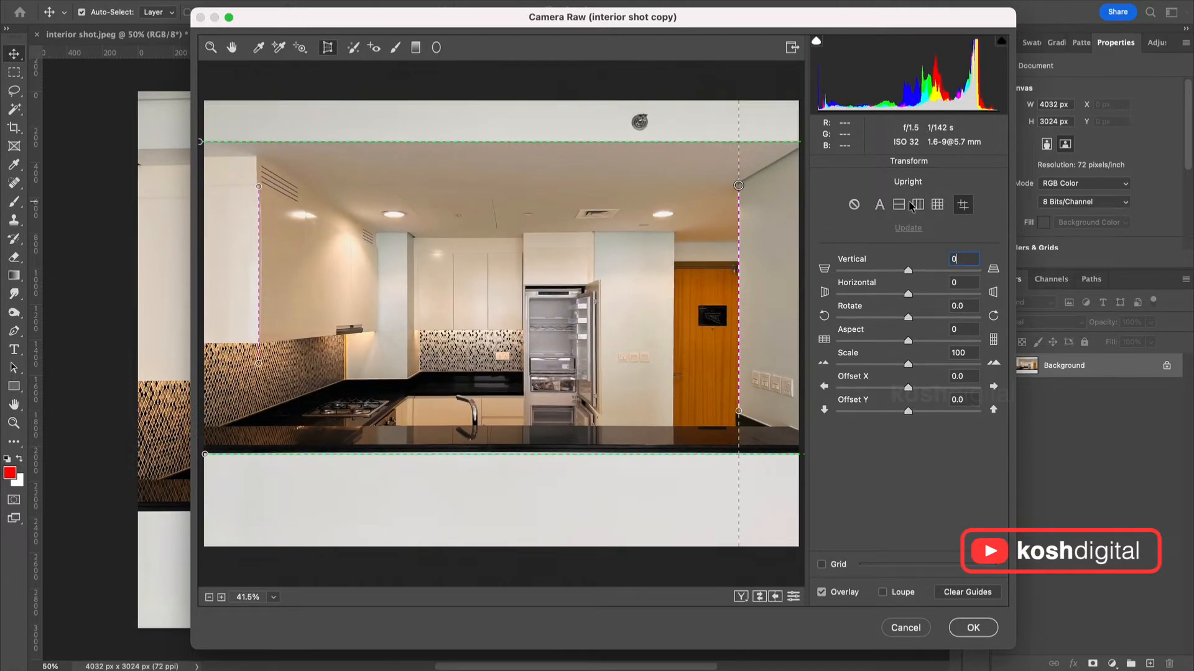
left_click(260, 50)
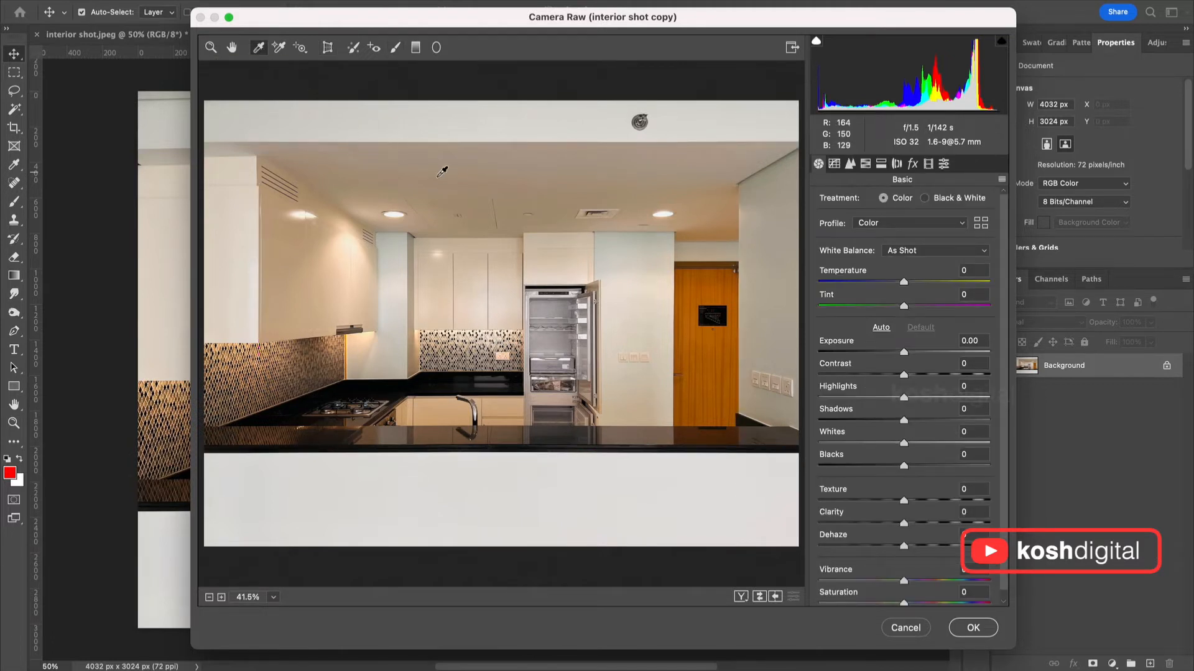
left_click(465, 183)
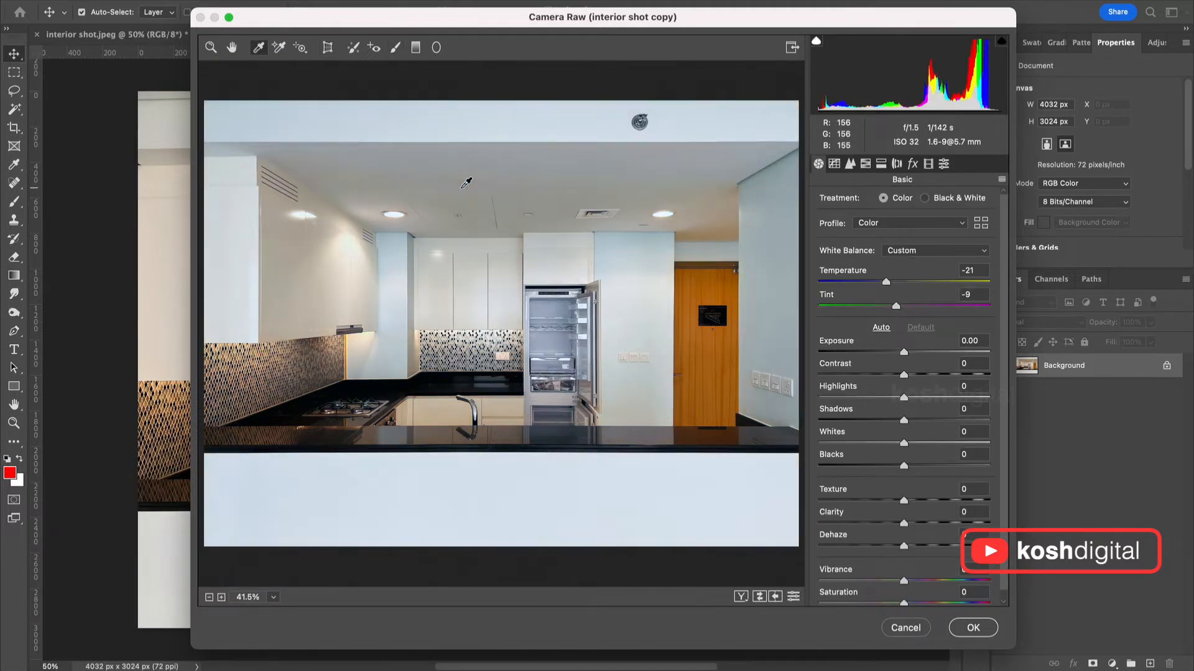
left_click(658, 320)
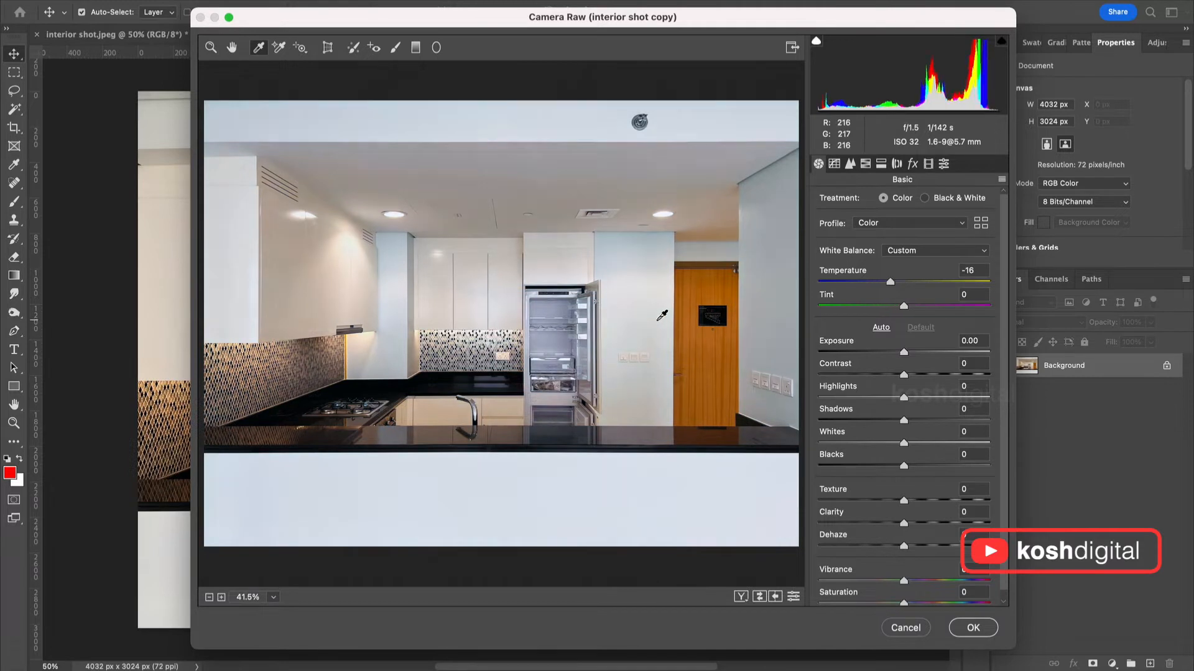
left_click(656, 390)
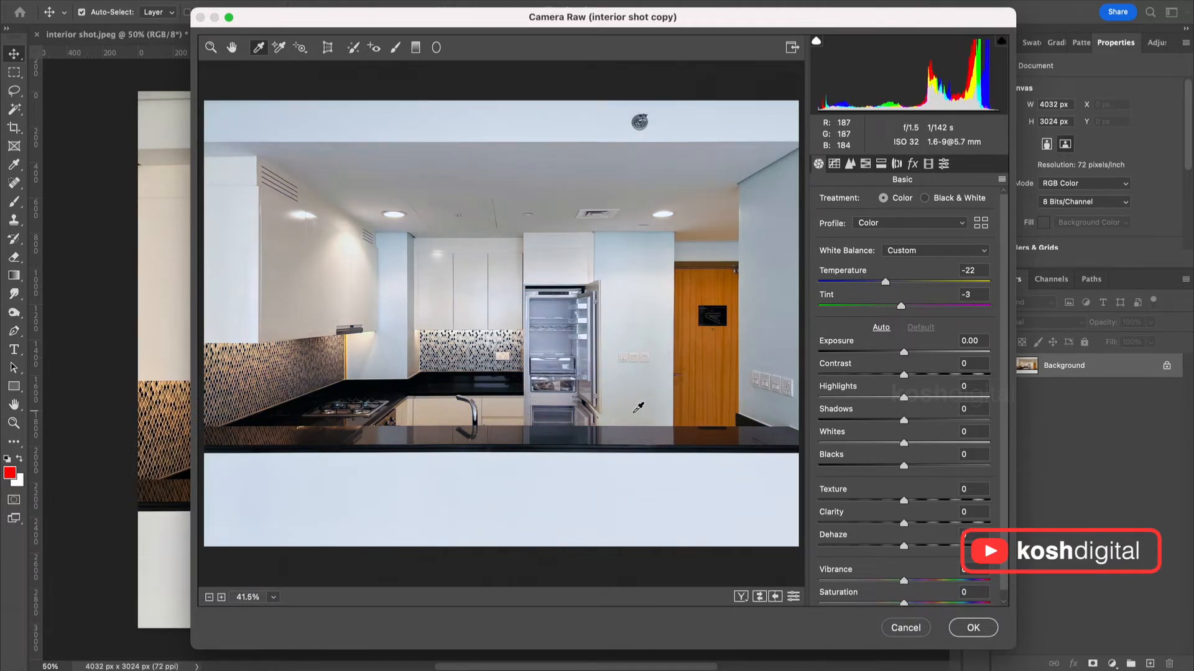
left_click(457, 407)
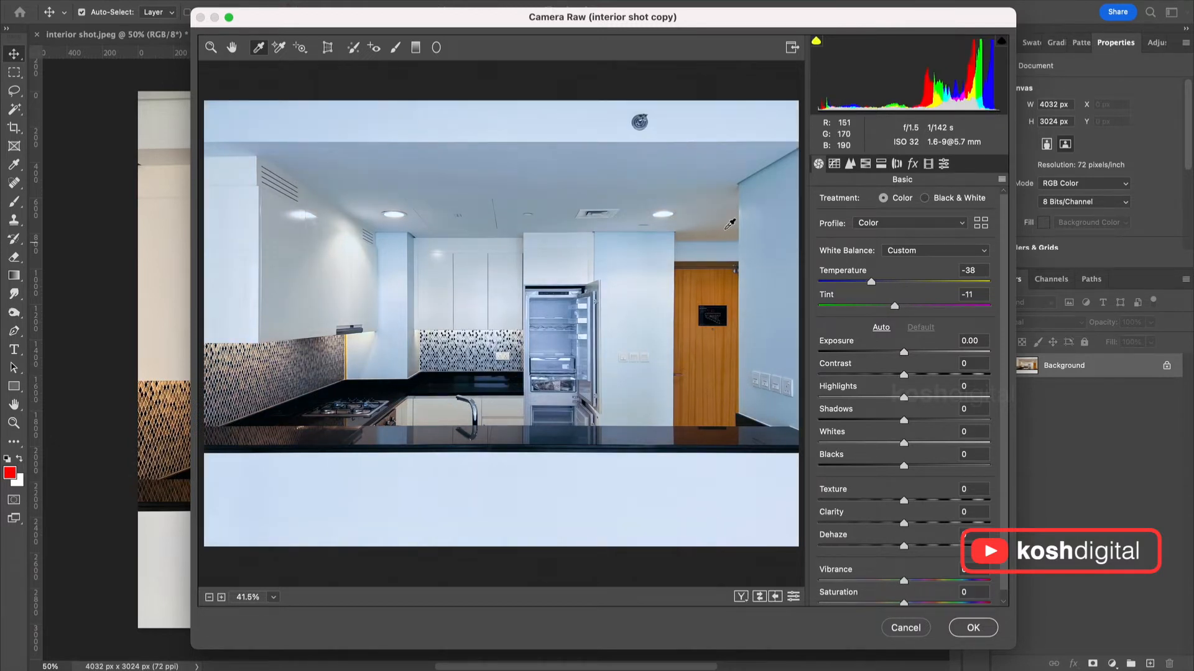
left_click(628, 392)
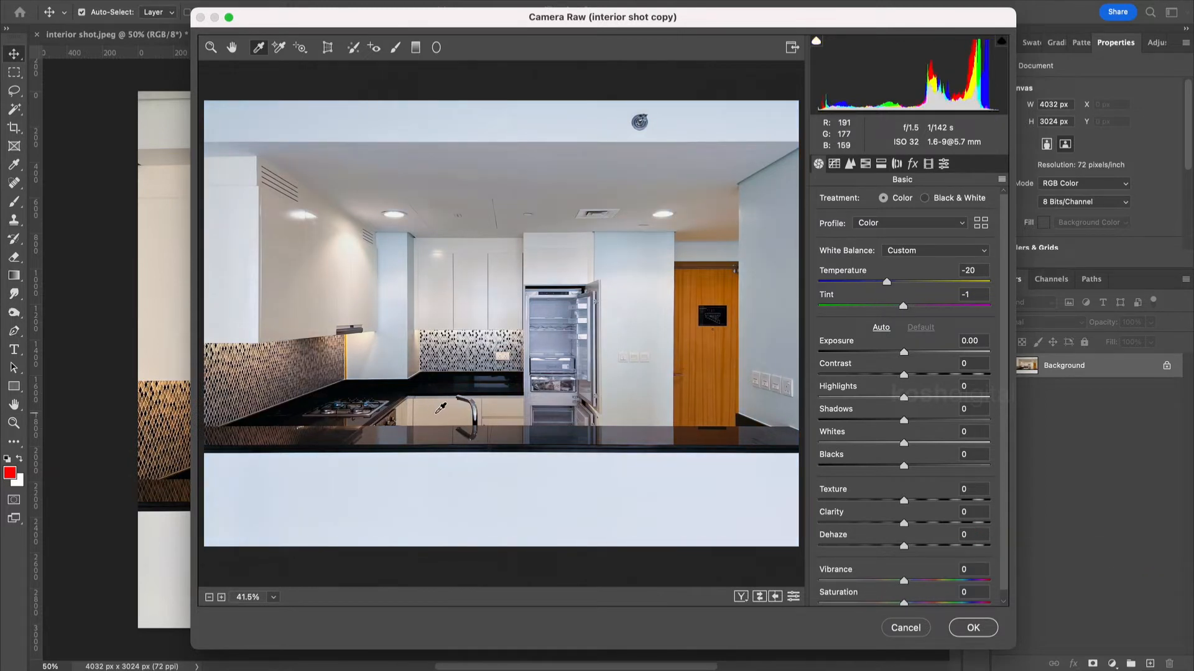
left_click(441, 408)
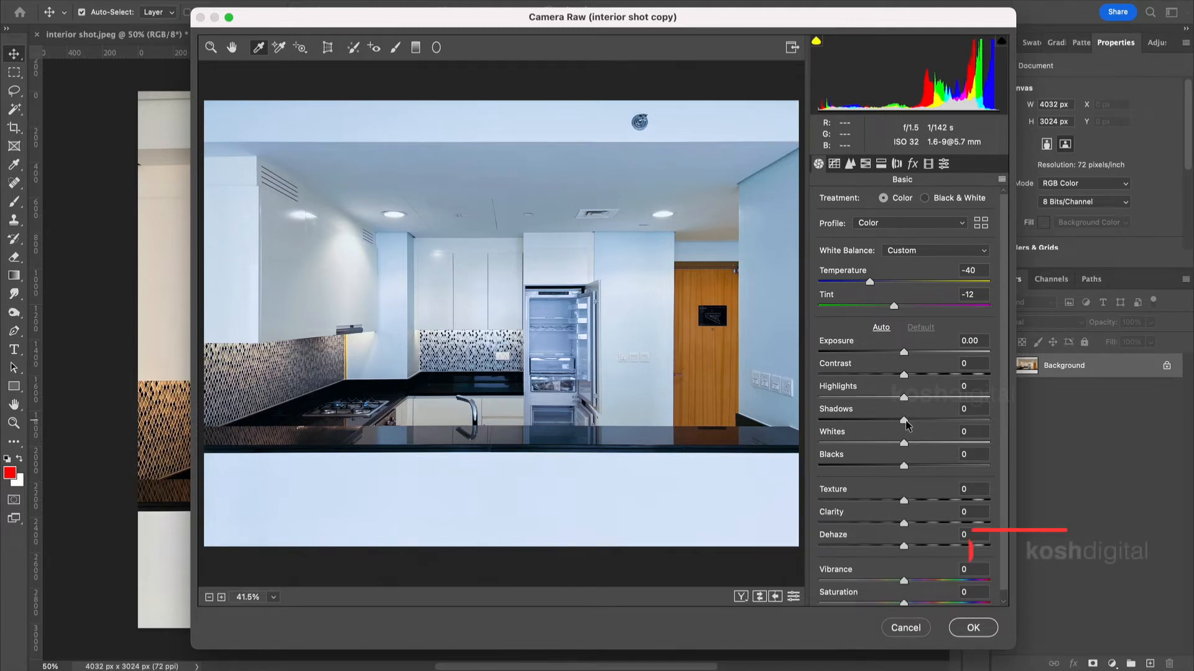
Set Shadows to -22 and Temperature to -38 for the kitchen photo.
mouse_move(904, 420)
left_mouse_down()
mouse_move(877, 422)
mouse_move(951, 422)
mouse_move(886, 423)
left_mouse_up()
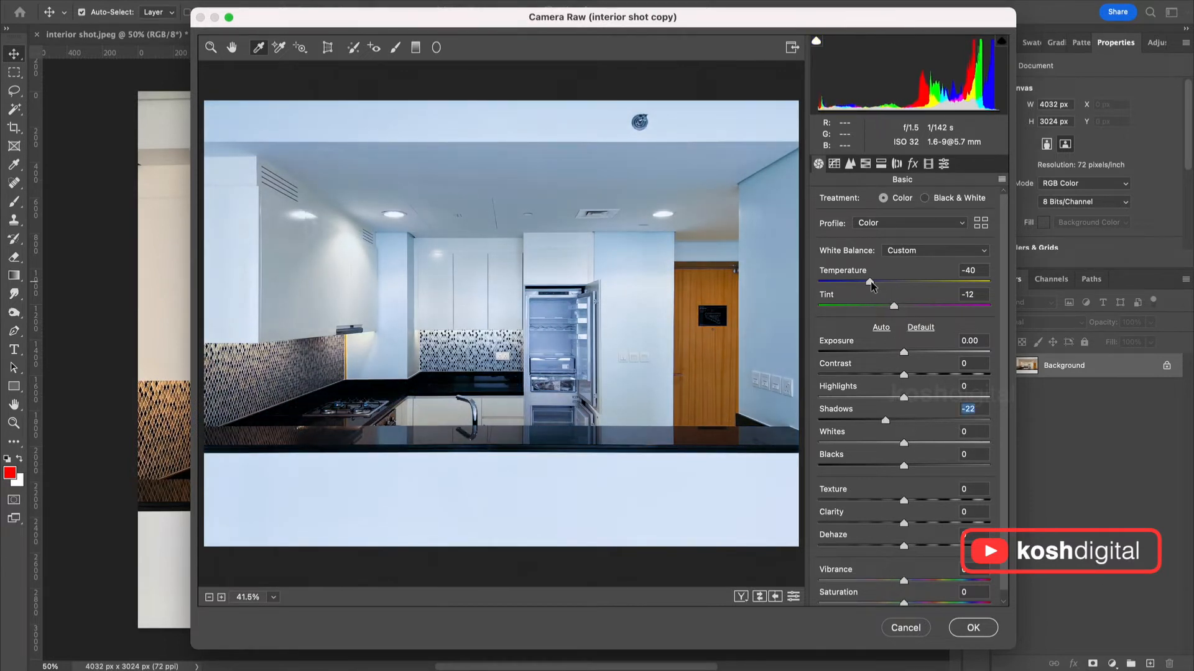
left_click_drag(871, 284, 875, 284)
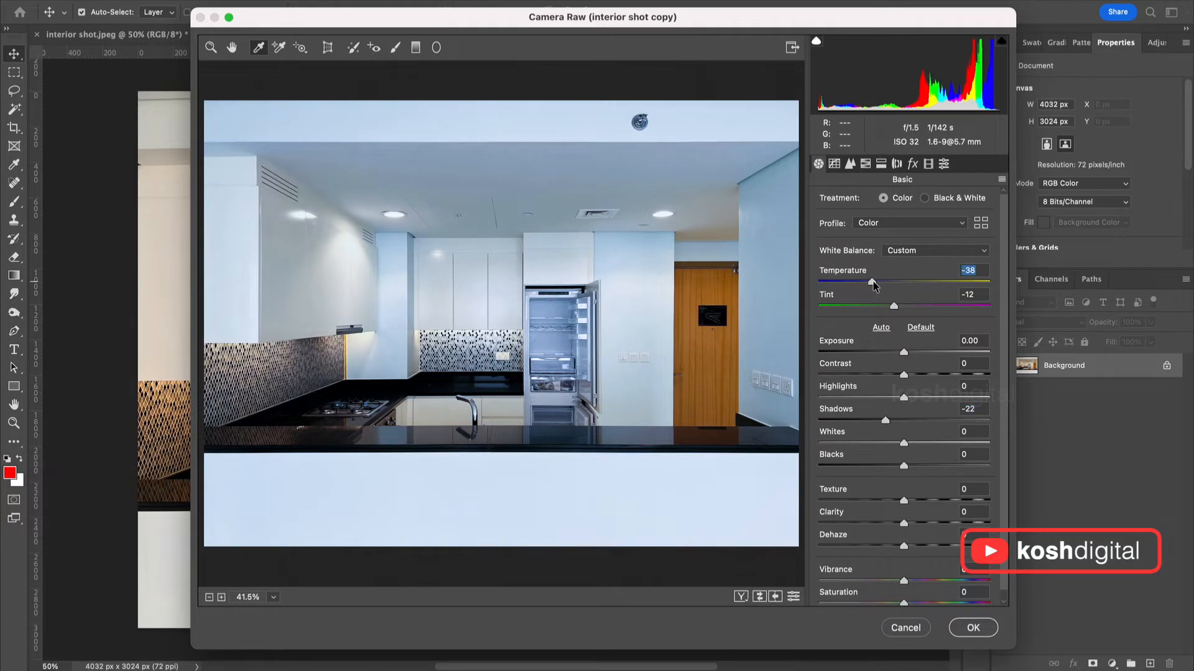
Brighten the ceiling tones near the door with the Targeted Adjustment tool.
left_click(279, 48)
left_click(299, 48)
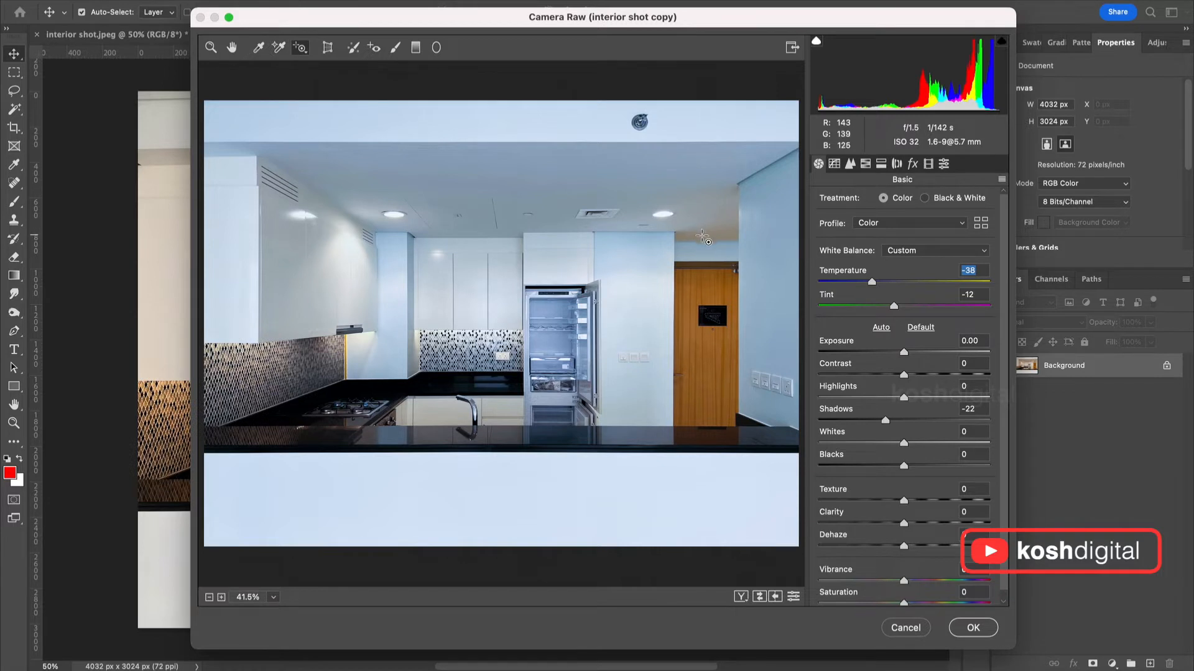
right_click(702, 234)
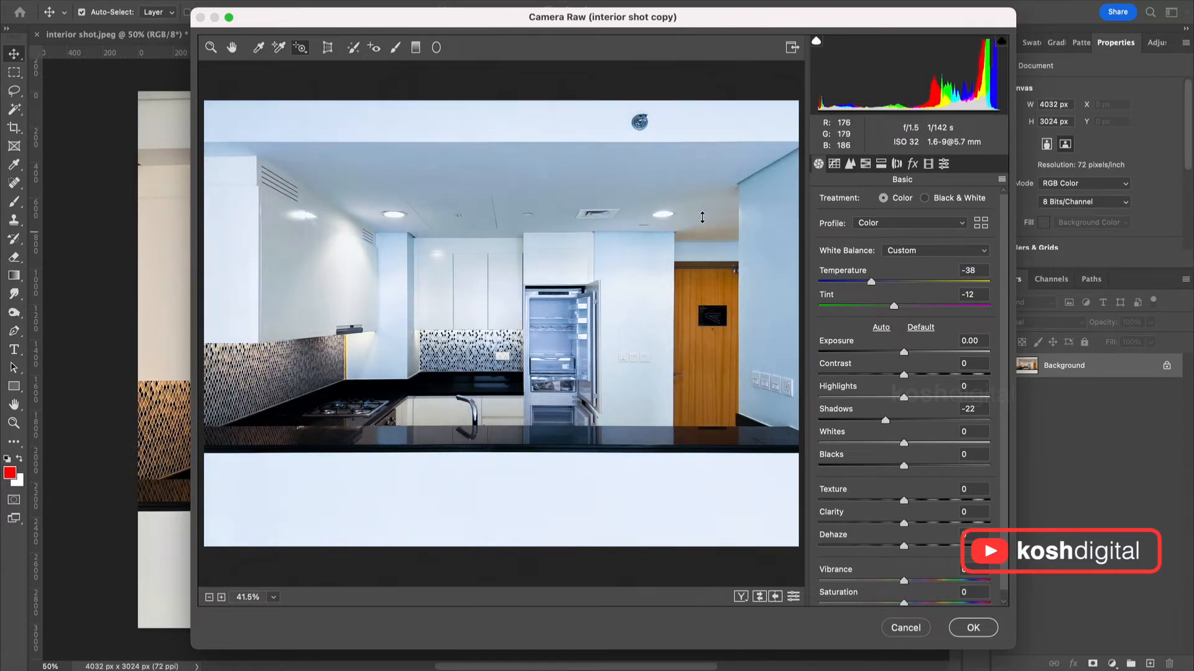
mouse_move(702, 218)
left_mouse_down()
mouse_move(695, 139)
mouse_move(710, 215)
left_mouse_up()
Add an upward Graduated Filter from the fridge cabinet's top to the photo's top edge, with Temperature -6, Exposure +0.50 and Shadows +14.
left_click(328, 50)
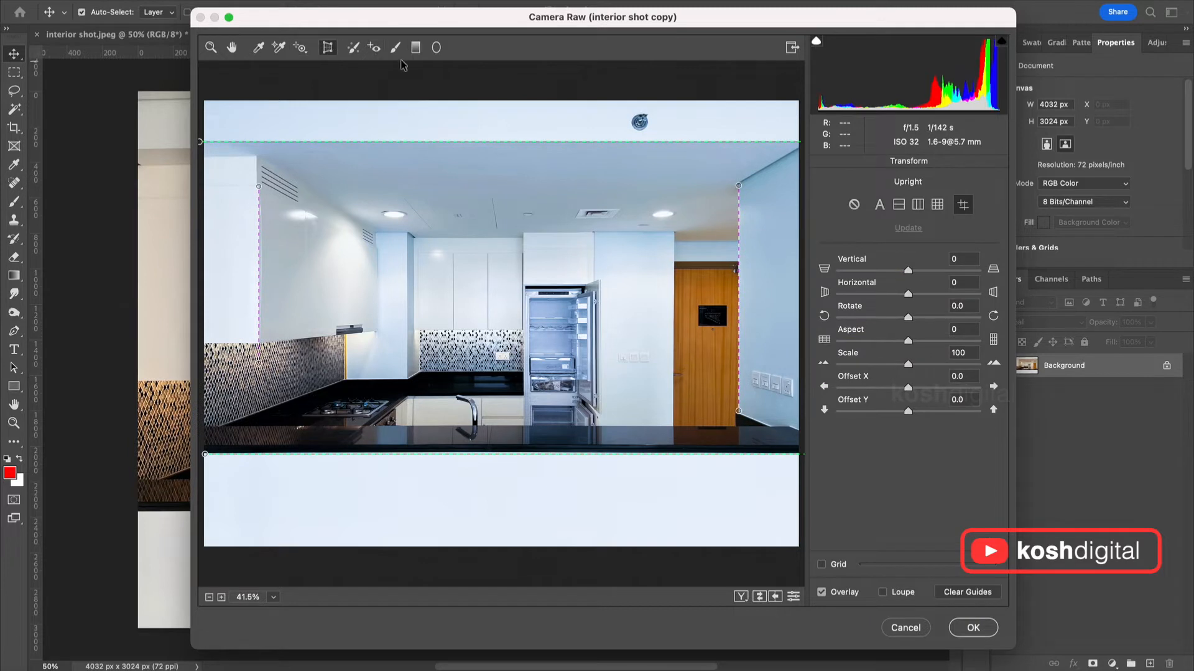
left_click(416, 47)
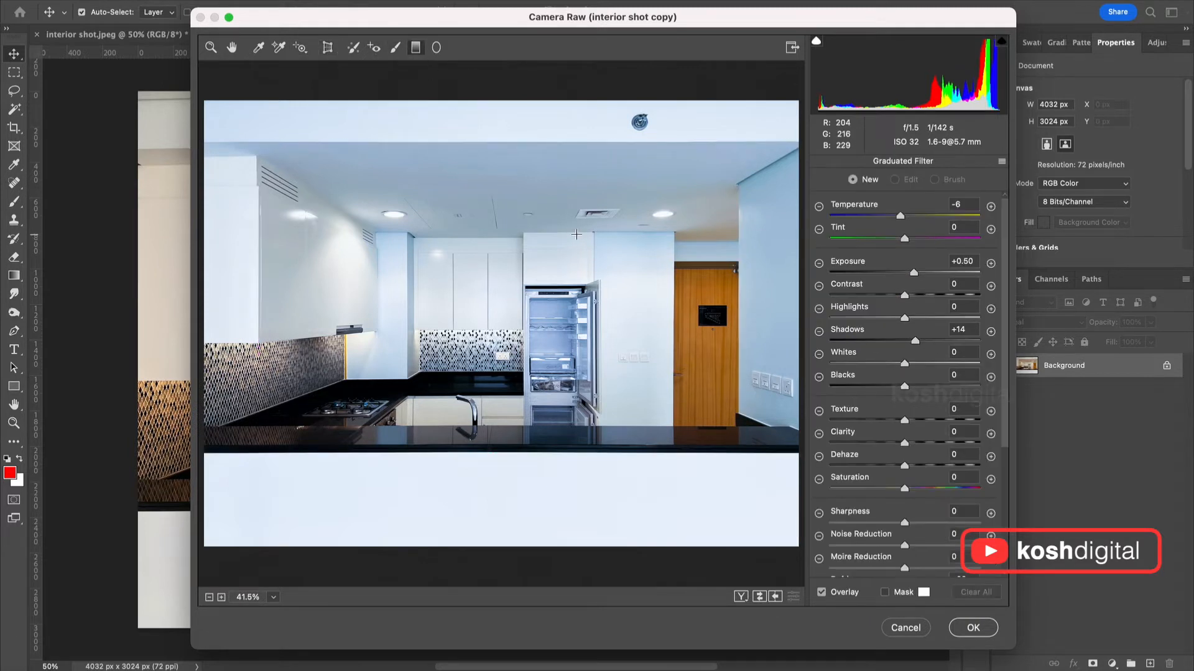
left_click_drag(577, 235, 579, 97)
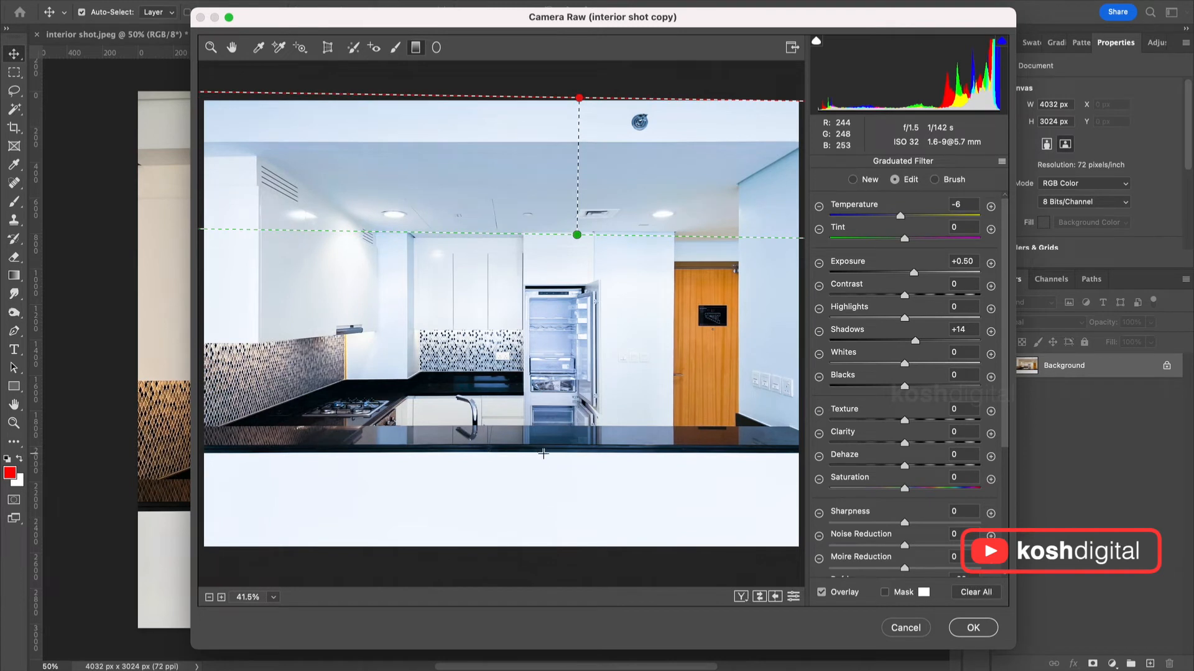
Try extra graduated filters below the countertop and diagonally from the upper part of the right wall, deleting each one.
left_click_drag(543, 454, 542, 580)
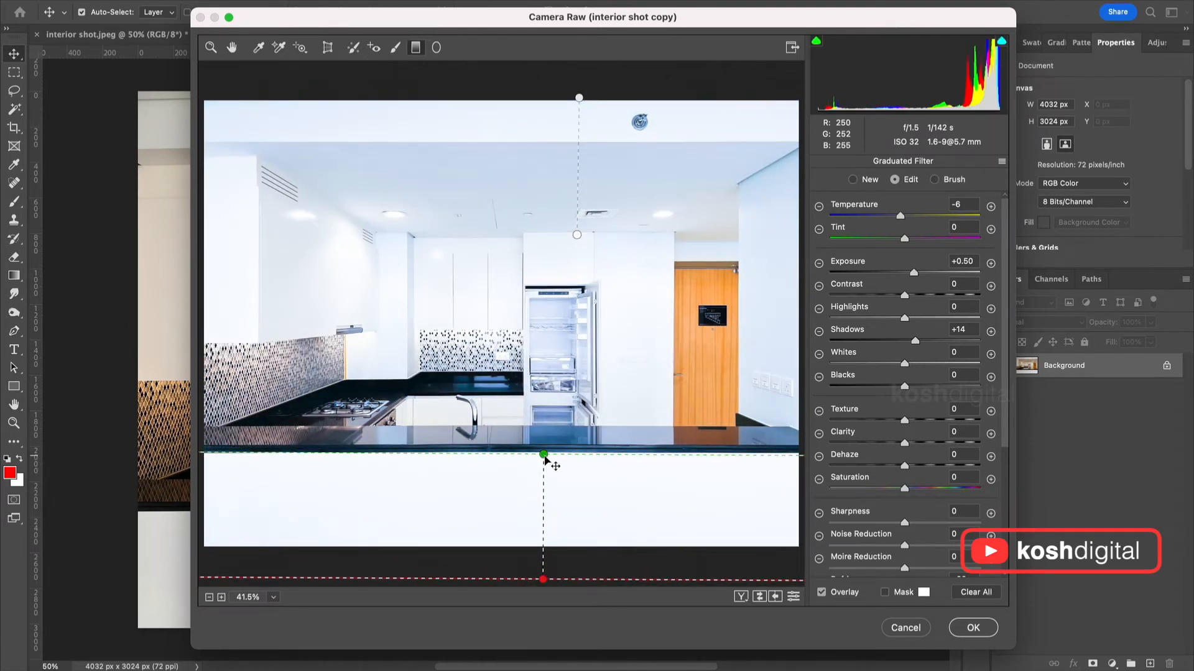
key("Delete")
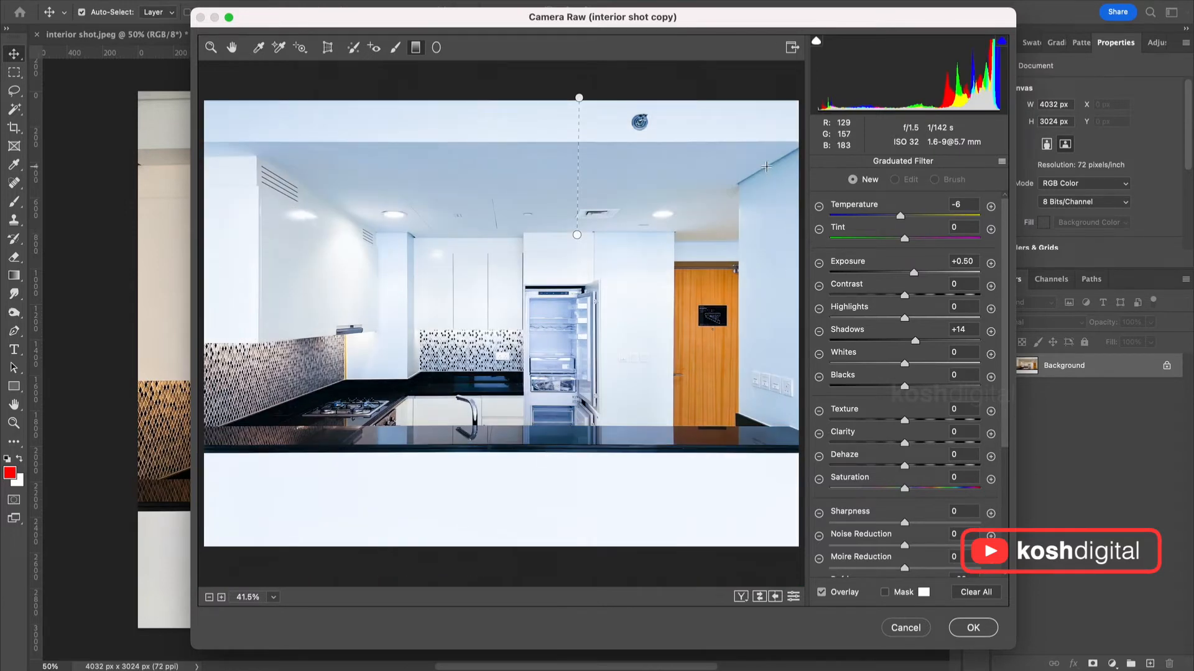
left_click_drag(766, 167, 917, 411)
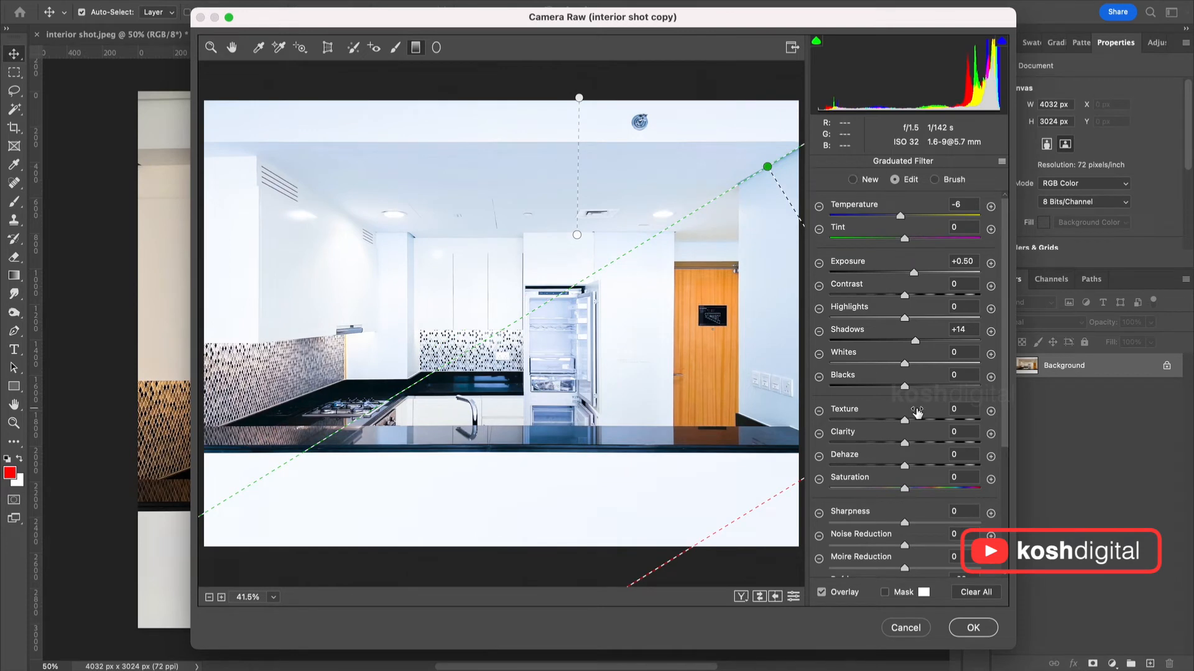
key("Delete")
Reposition the remaining graduated filter so it runs straight from the fridge cabinet's top to just above the photo's top edge.
left_click_drag(579, 97, 575, 138)
left_click_drag(577, 235, 576, 187)
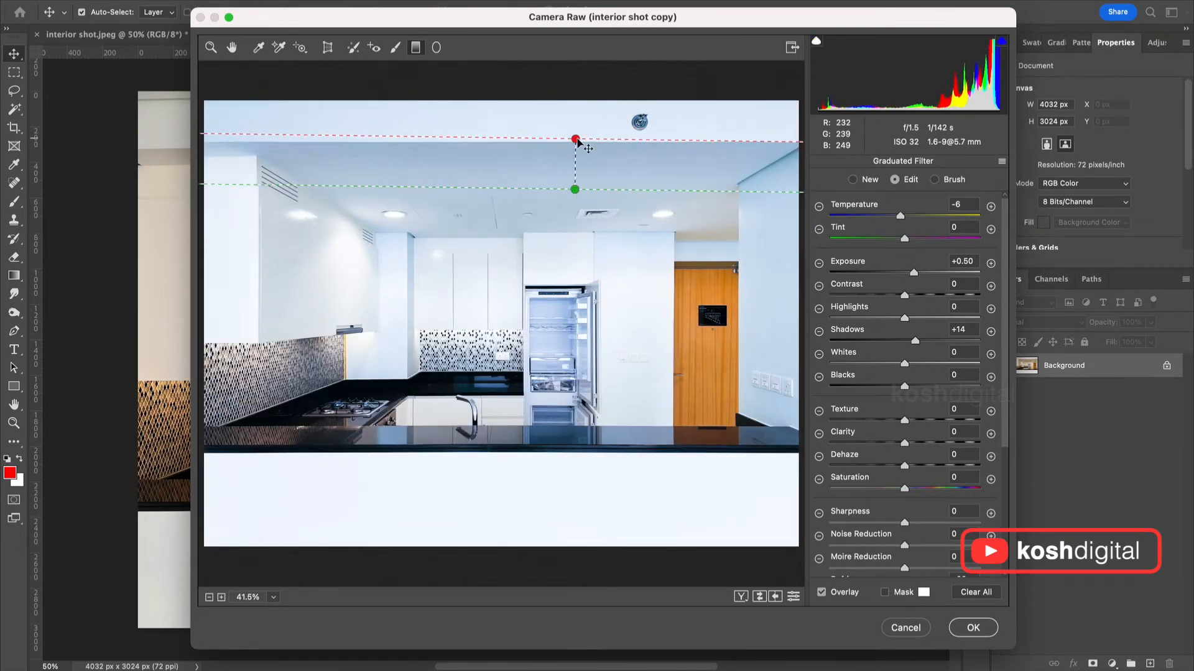
left_click_drag(576, 139, 575, 76)
left_click_drag(576, 185, 576, 232)
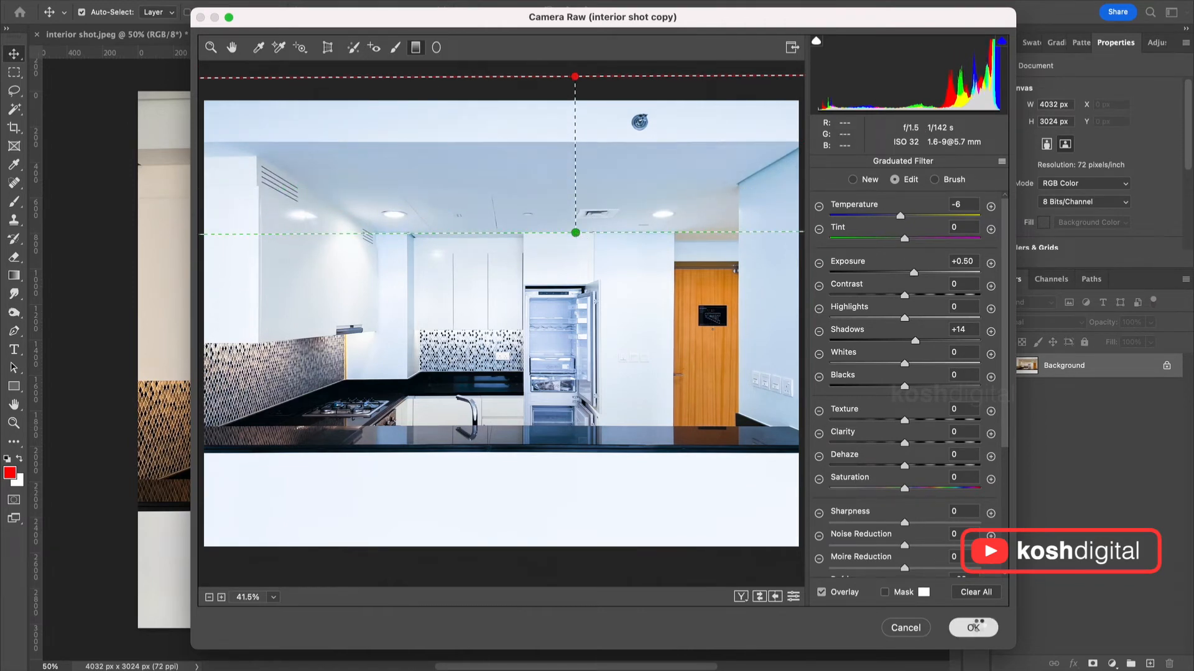
Apply the Camera Raw edits and compare the corrected copy with the original interior shot.
left_click(973, 628)
left_click(163, 39)
left_click(247, 42)
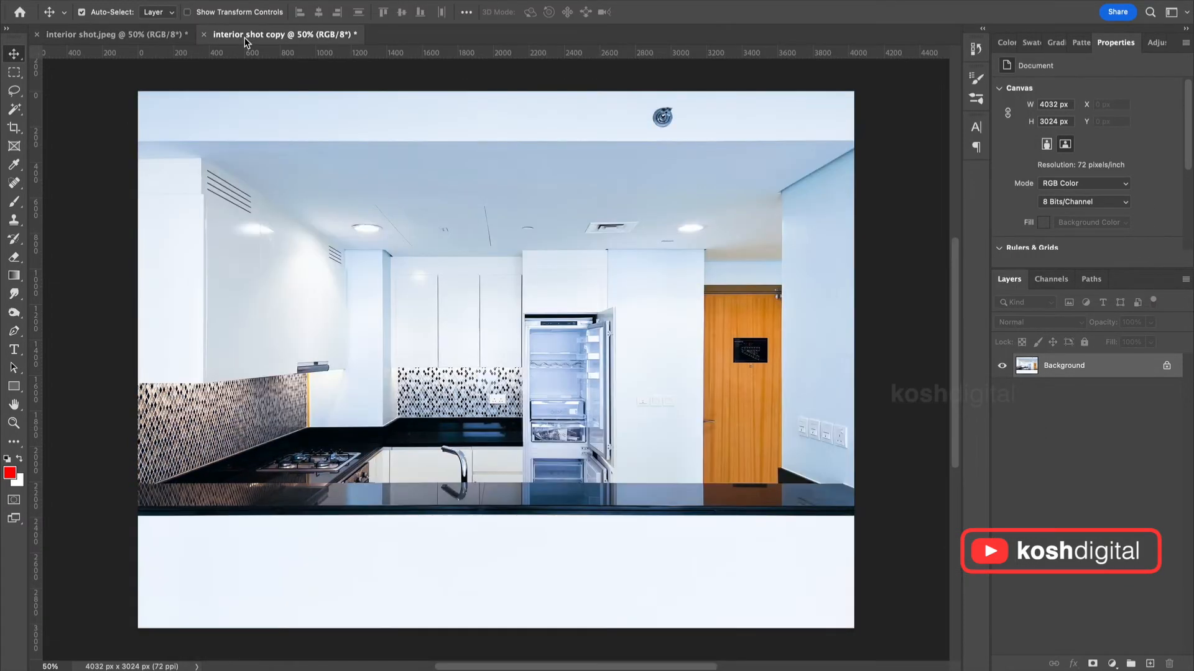
Add a Color Lookup adjustment layer above the photo and bring up its properties.
left_click(1112, 664)
left_click(1158, 581)
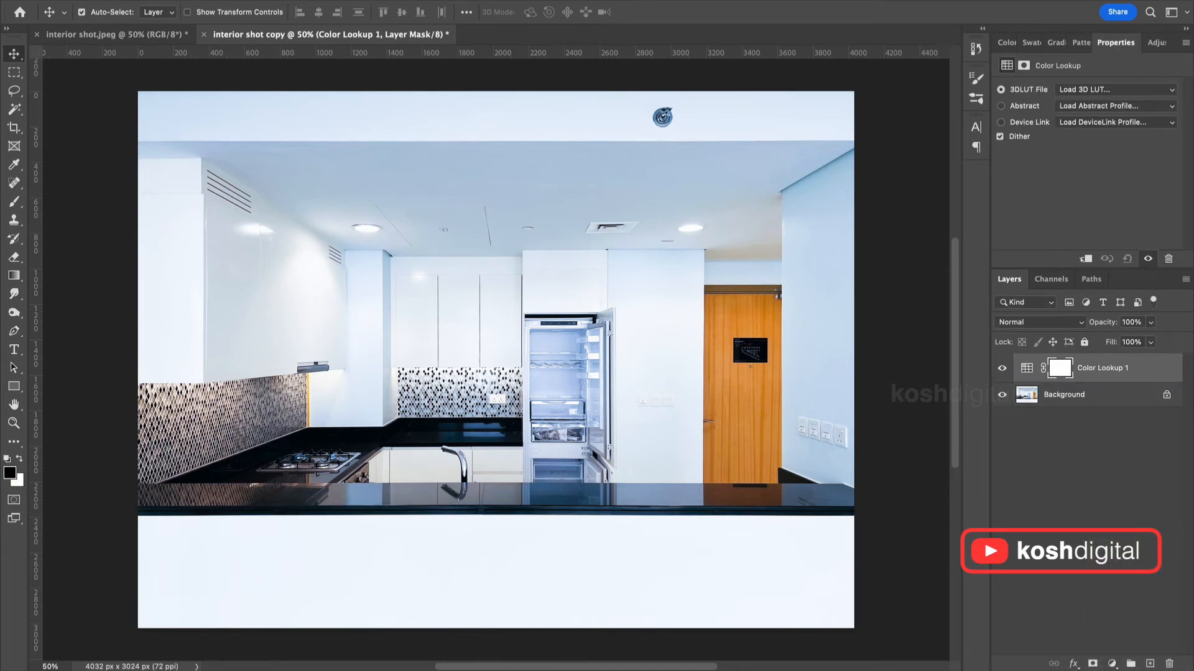
left_click(483, 0)
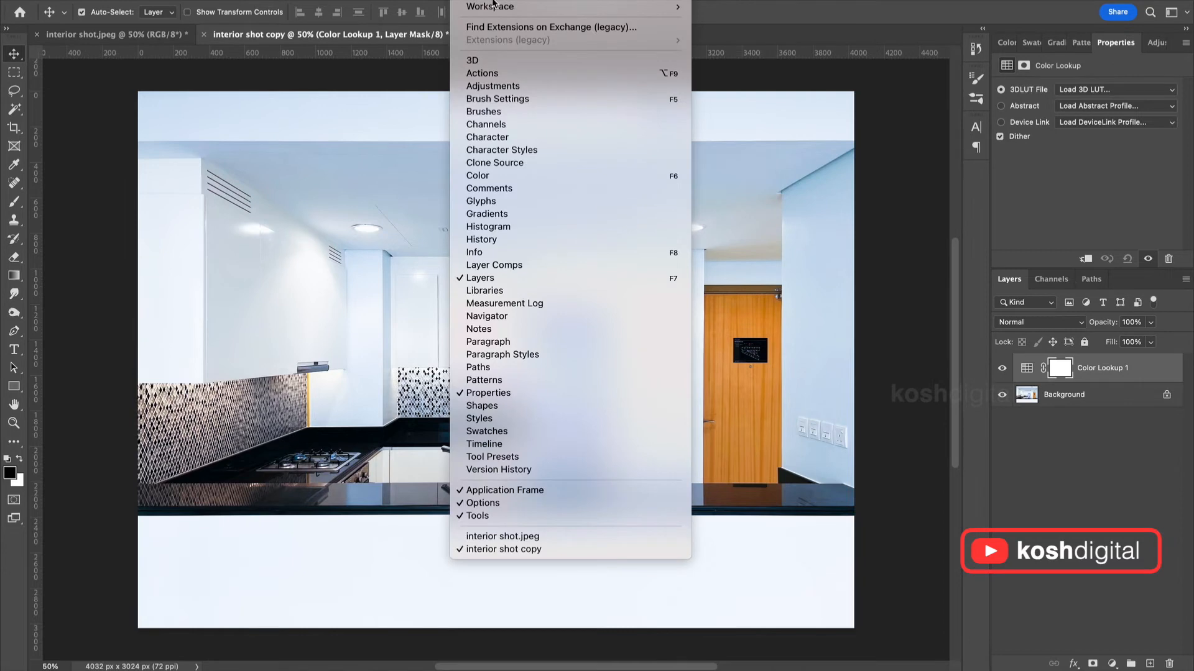
left_click(521, 392)
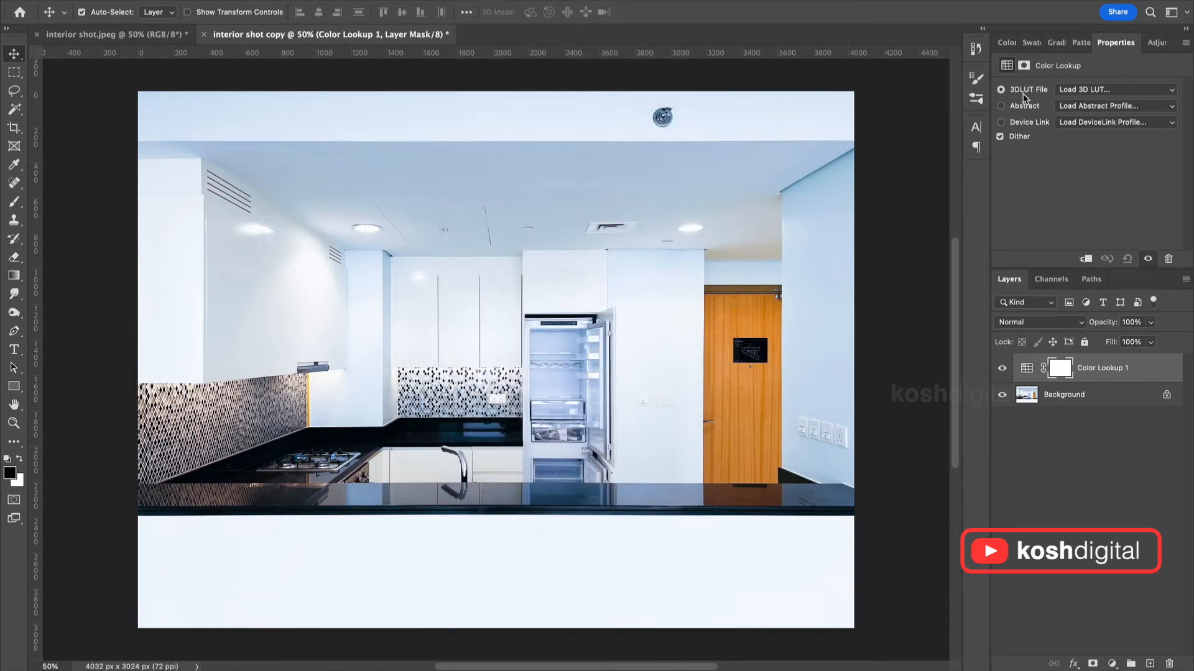
Try the LateSunset.3DL and Moonlight.3DL LUTs on the Color Lookup layer.
left_click(1099, 91)
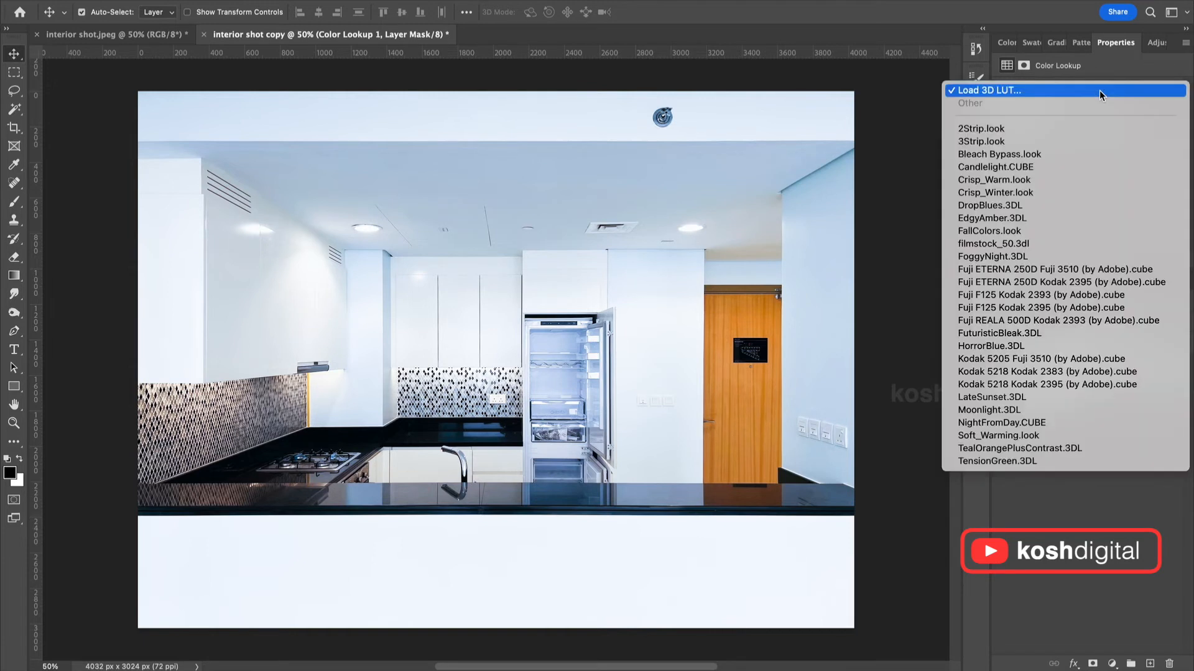
left_click(1063, 397)
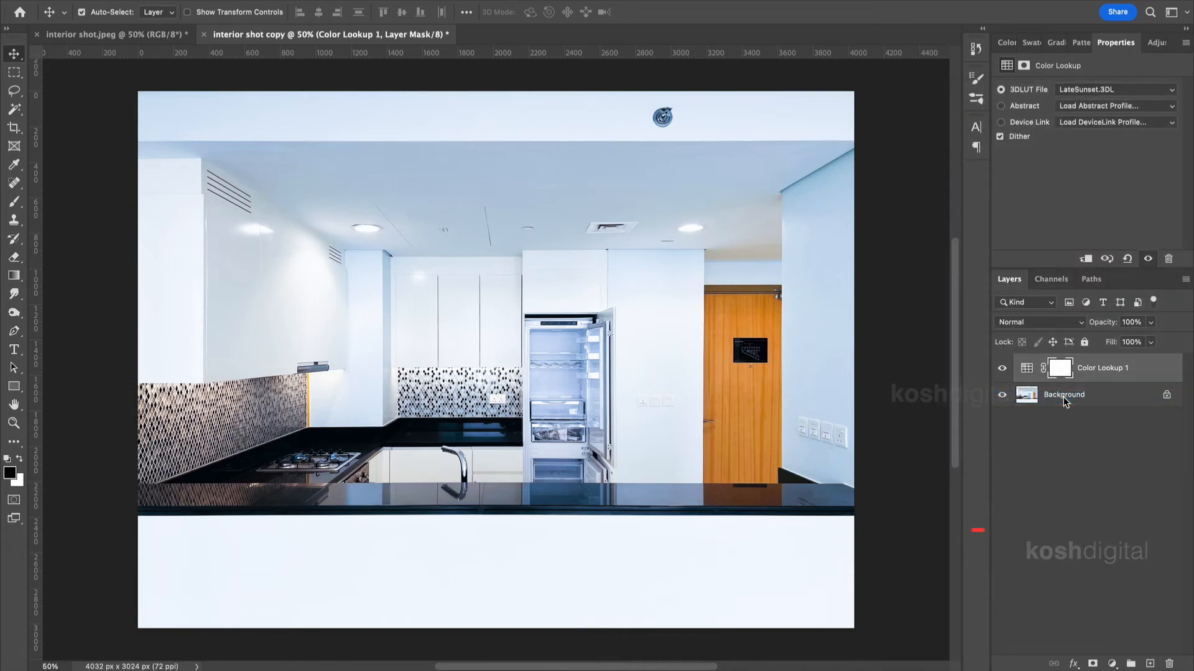
left_click(1117, 92)
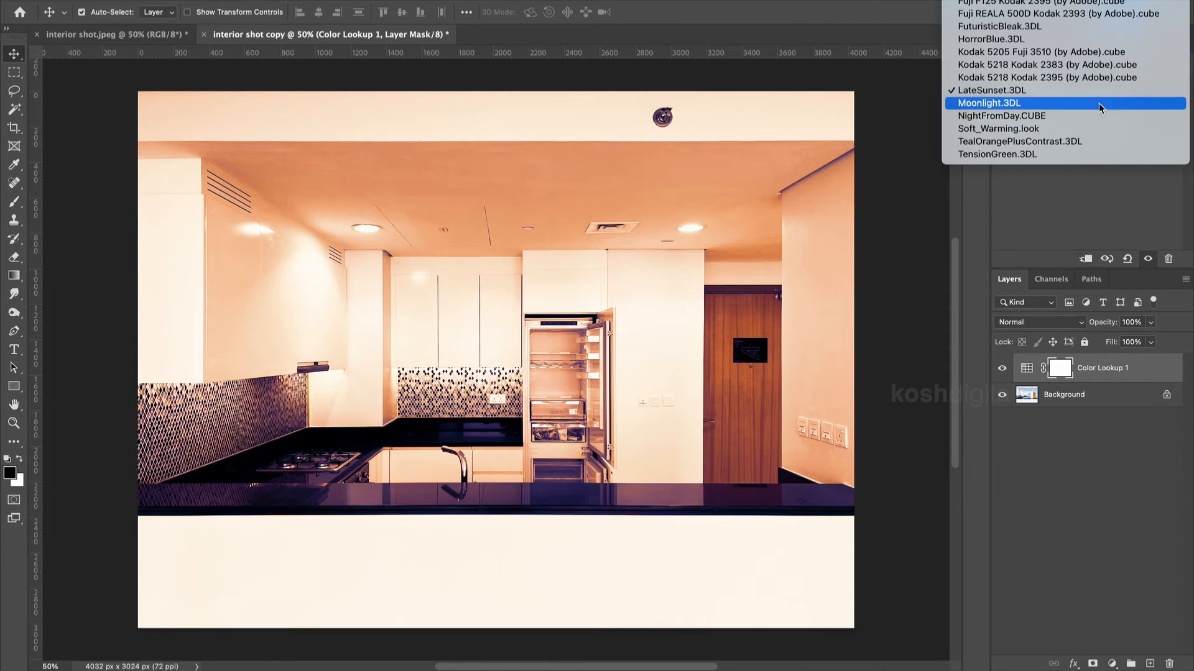
left_click(1099, 103)
Set the Color Lookup layer's 3D LUT to Soft_Warming.look and blend it with Multiply at 50% opacity, toggling its visibility to compare.
left_click(1101, 89)
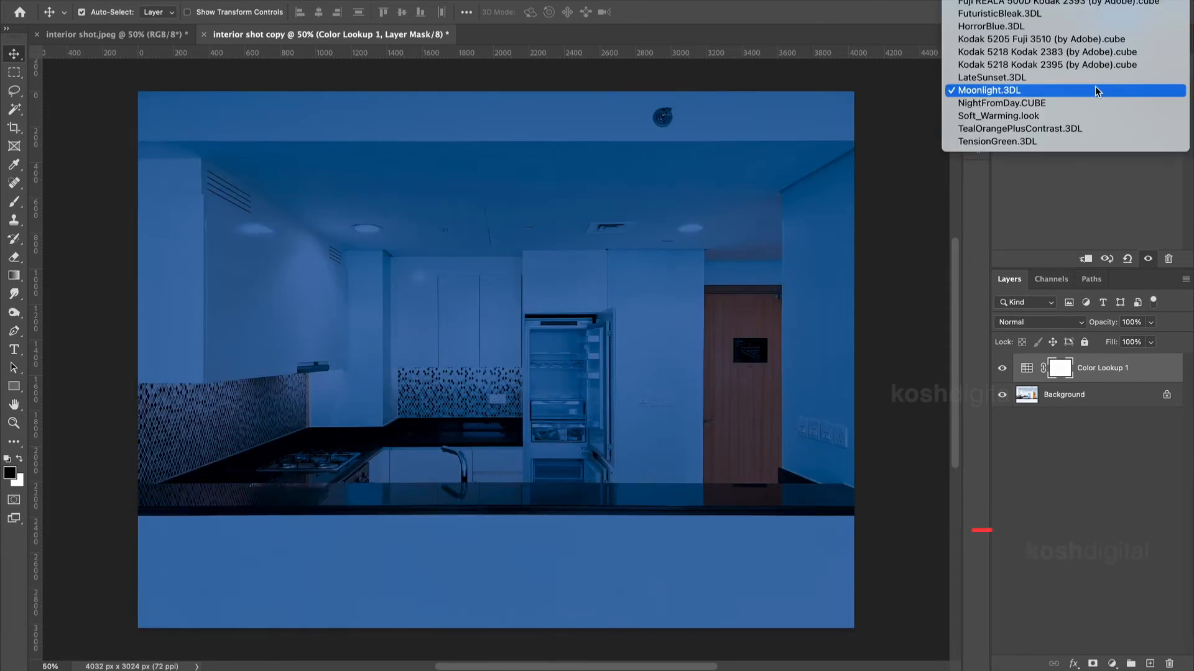
left_click(1047, 116)
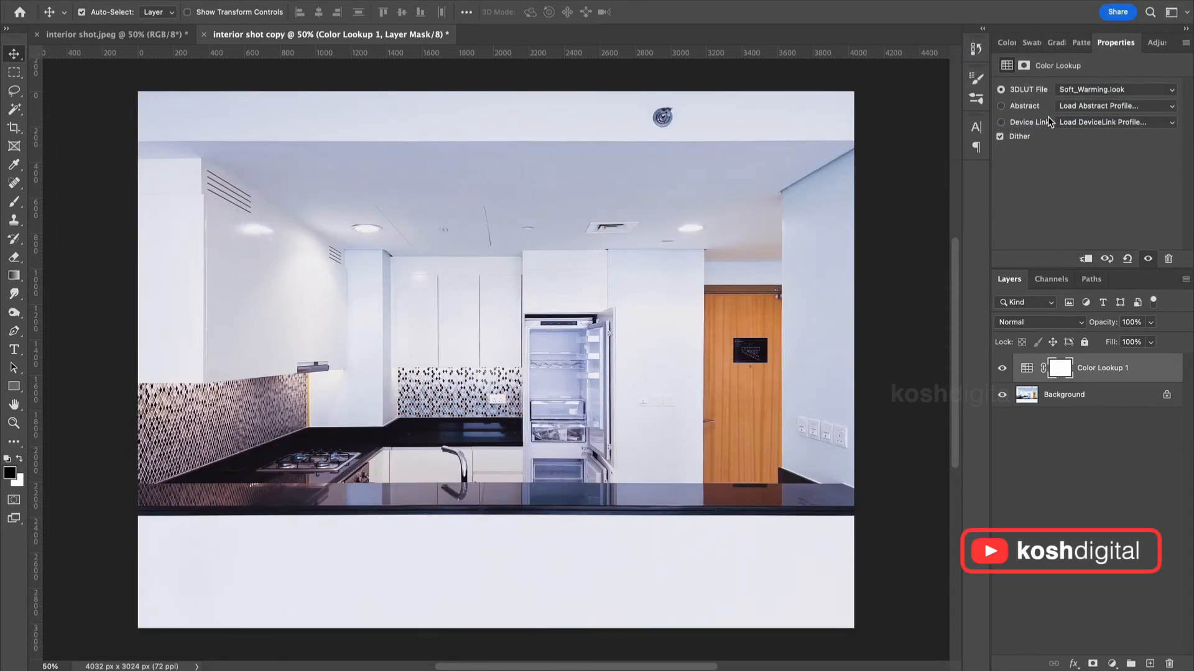
left_click(1040, 322)
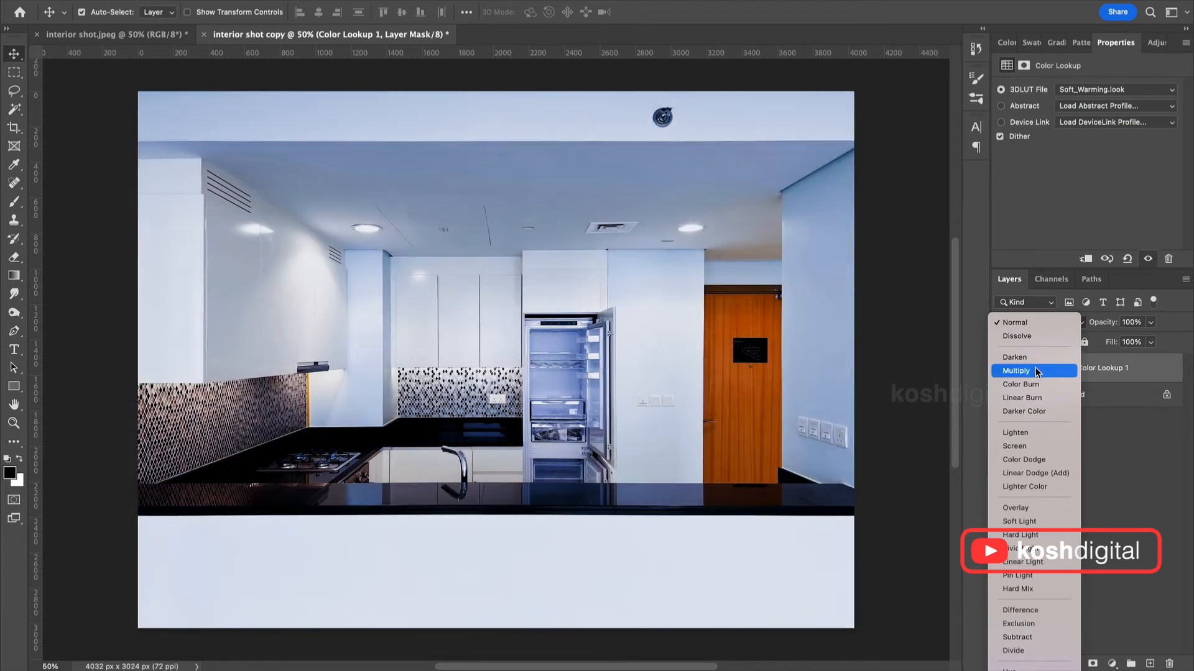
left_click(1036, 368)
left_click(1033, 369)
key("5")
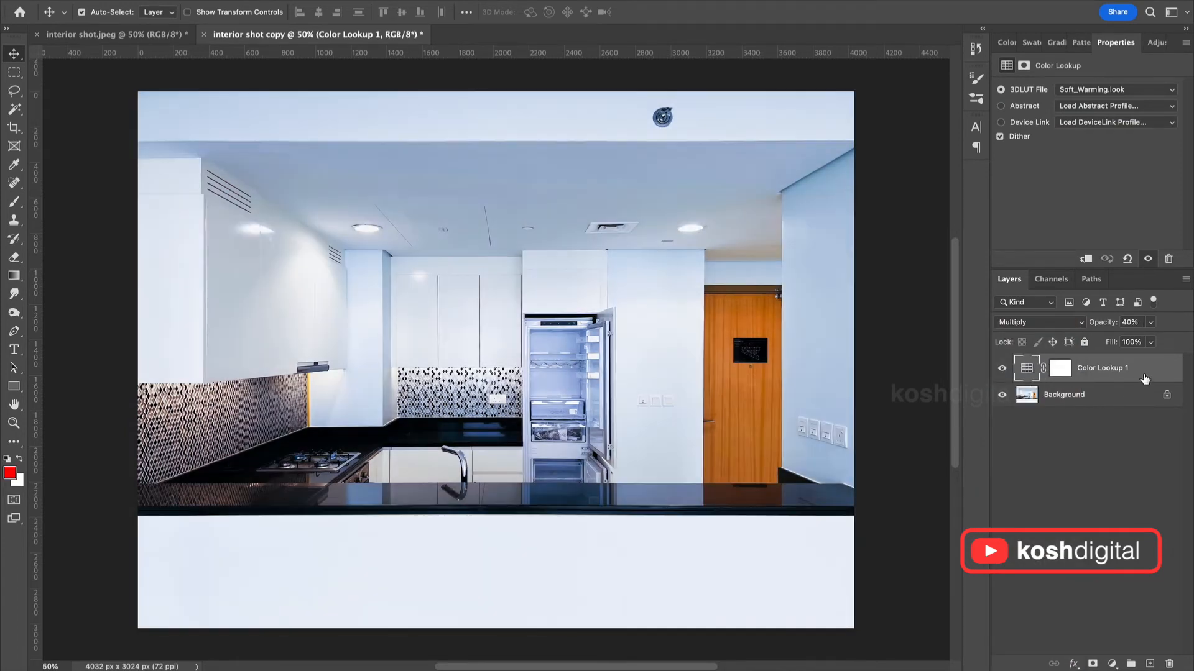
left_click(1001, 369)
left_click(1002, 368)
Add a Photo Filter adjustment layer using Warming Filter (85) at 21% density, and hide it to compare the effect.
left_click(1113, 666)
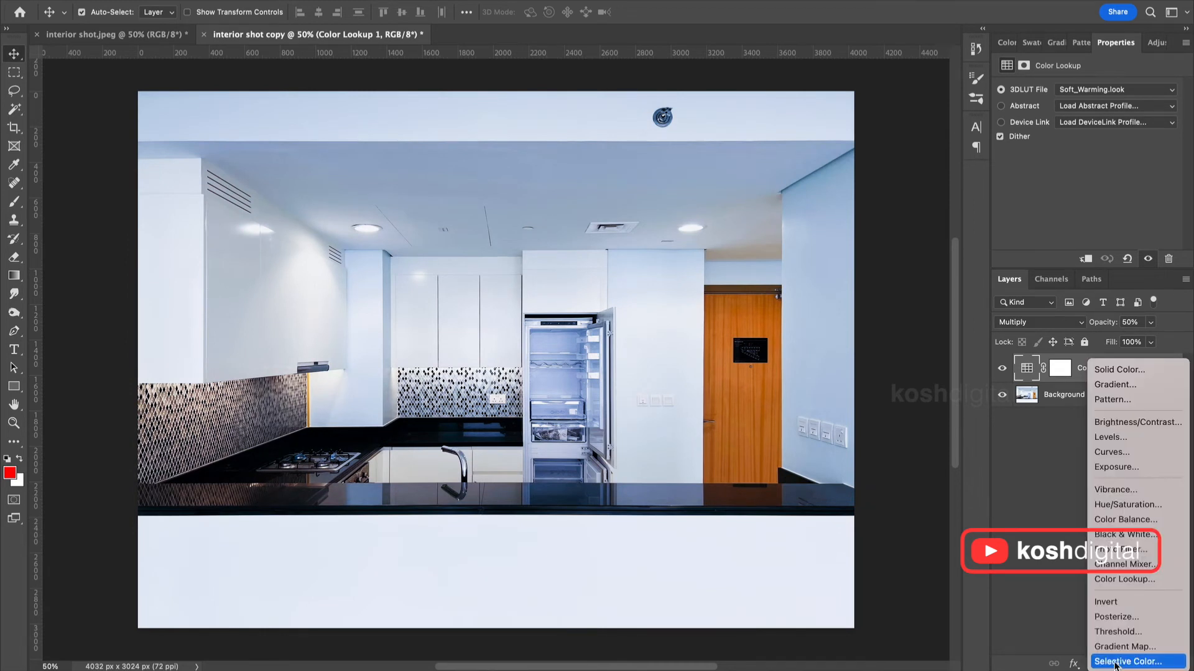
left_click(1136, 553)
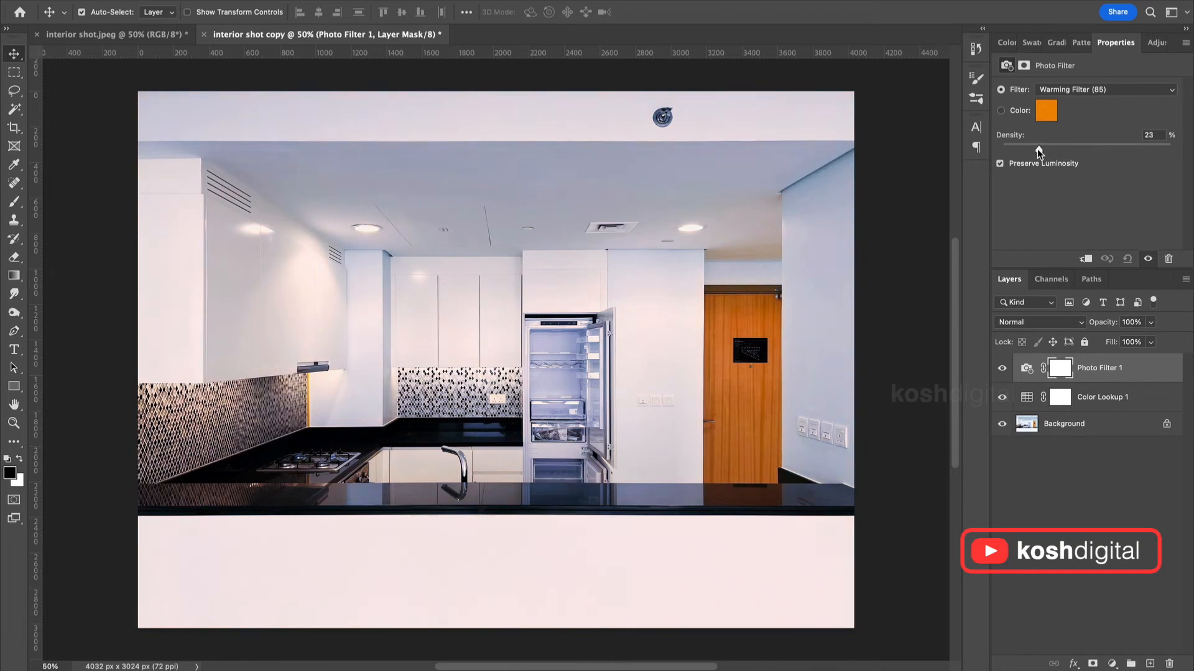
left_click(1083, 92)
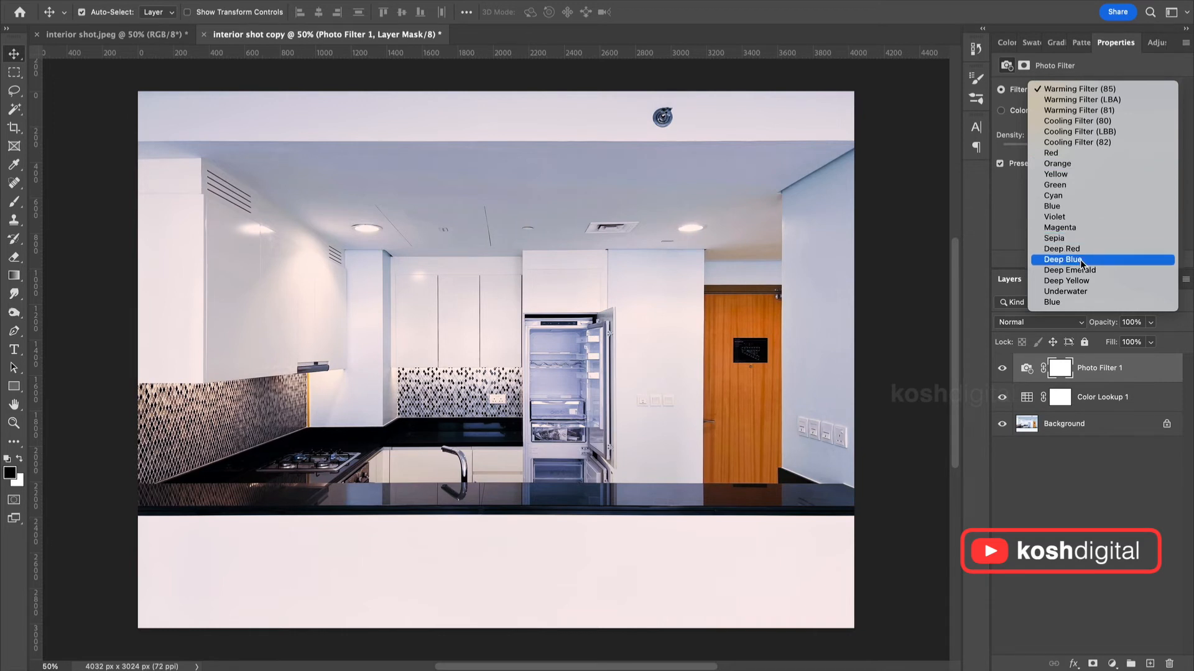
left_click(1006, 209)
left_click(1001, 368)
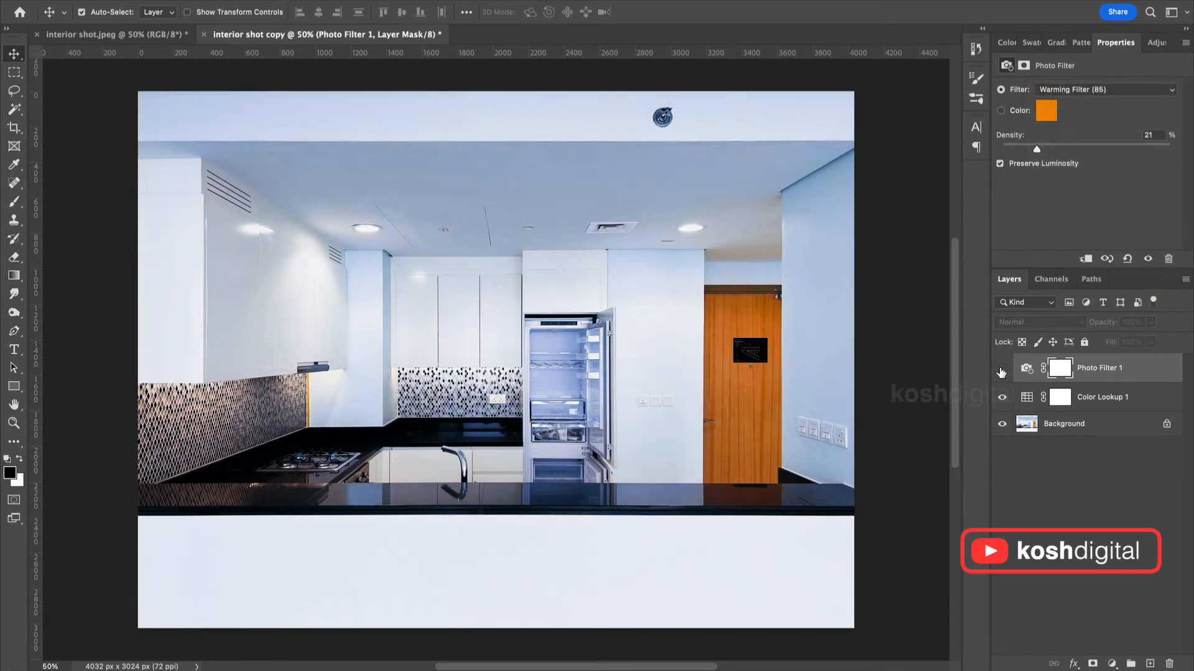
Show the Photo Filter layer again and start HDR Toning, agreeing to flatten the document.
left_click(1002, 371)
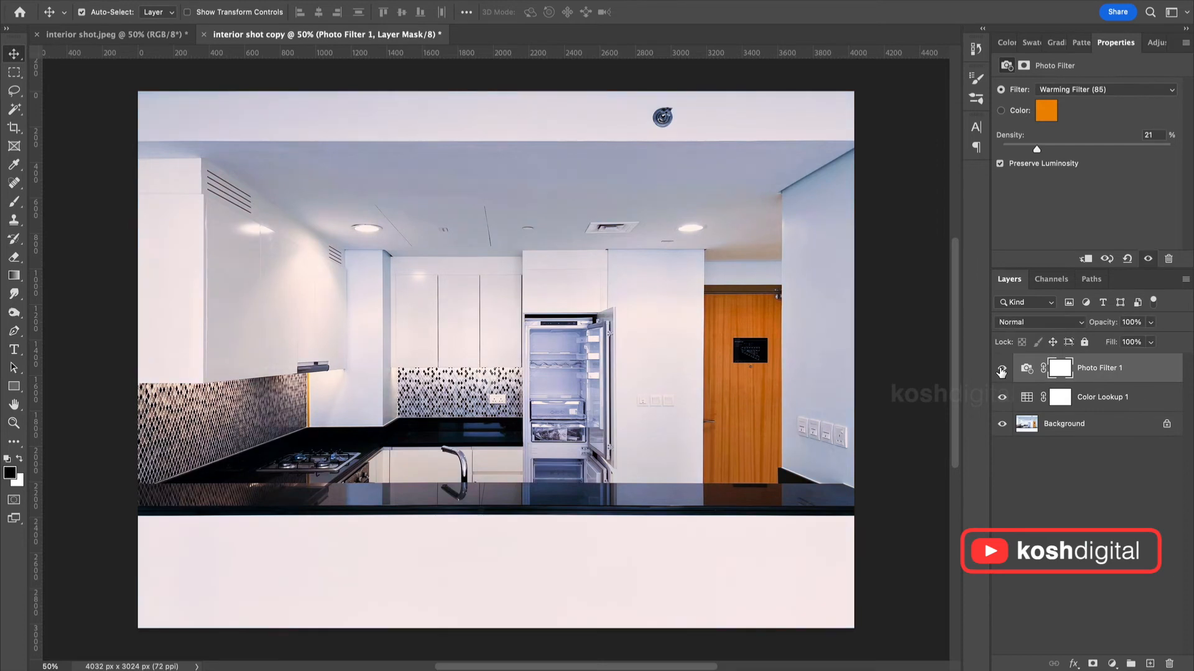
left_click(176, 1)
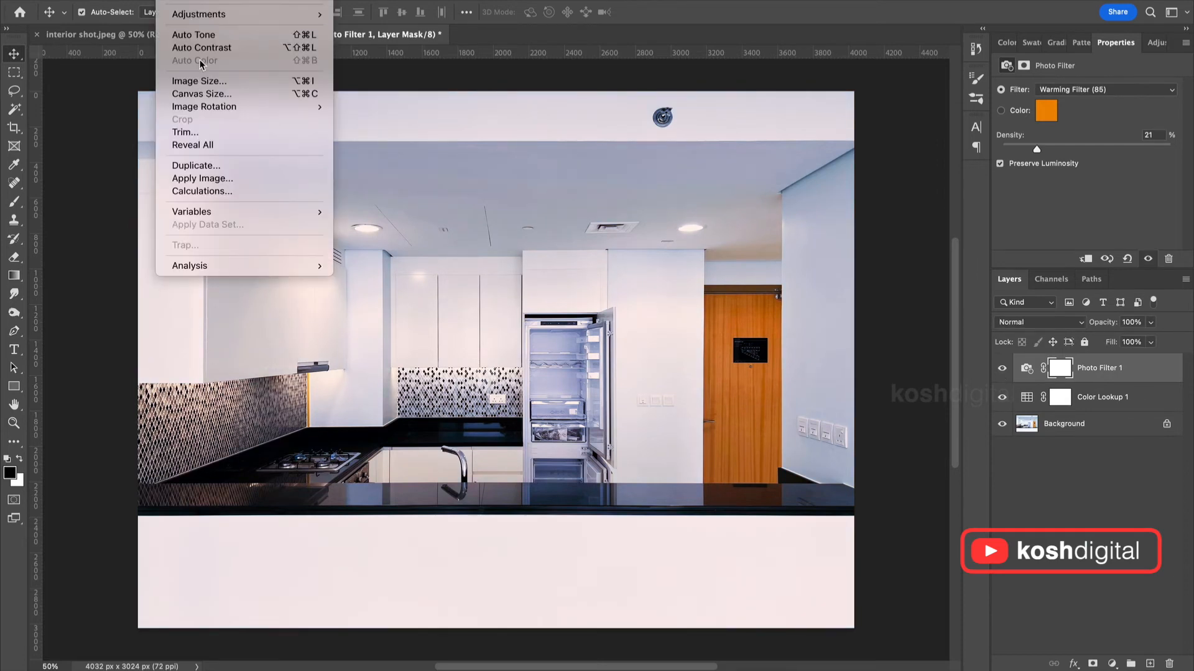
mouse_move(199, 14)
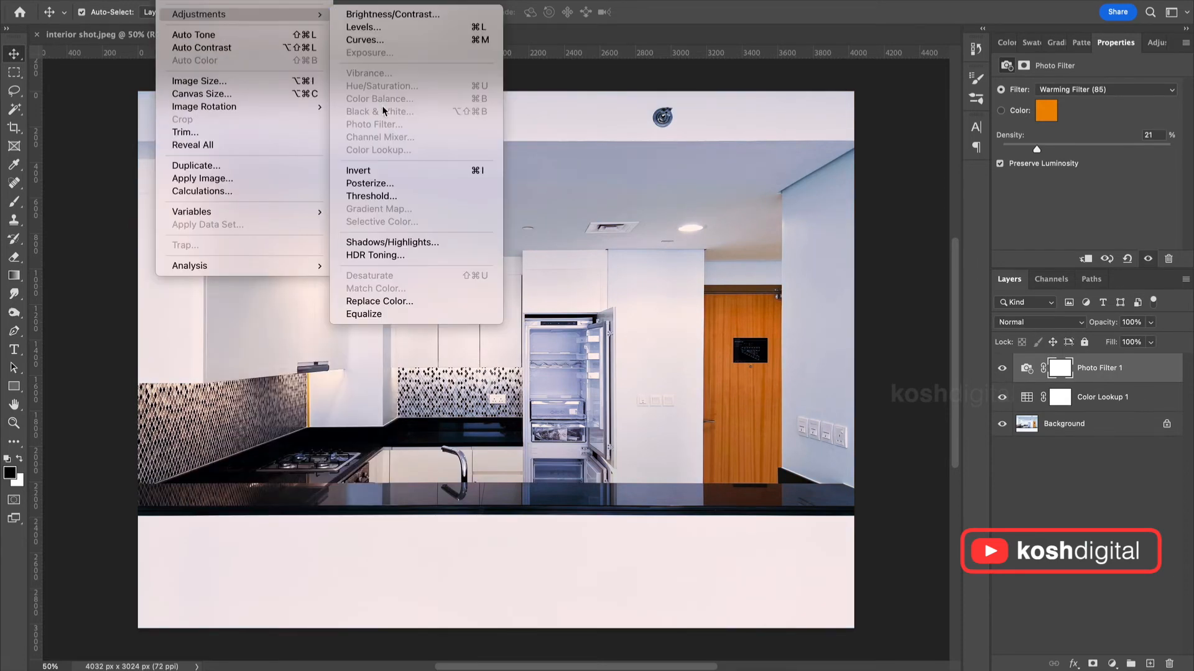
left_click(408, 257)
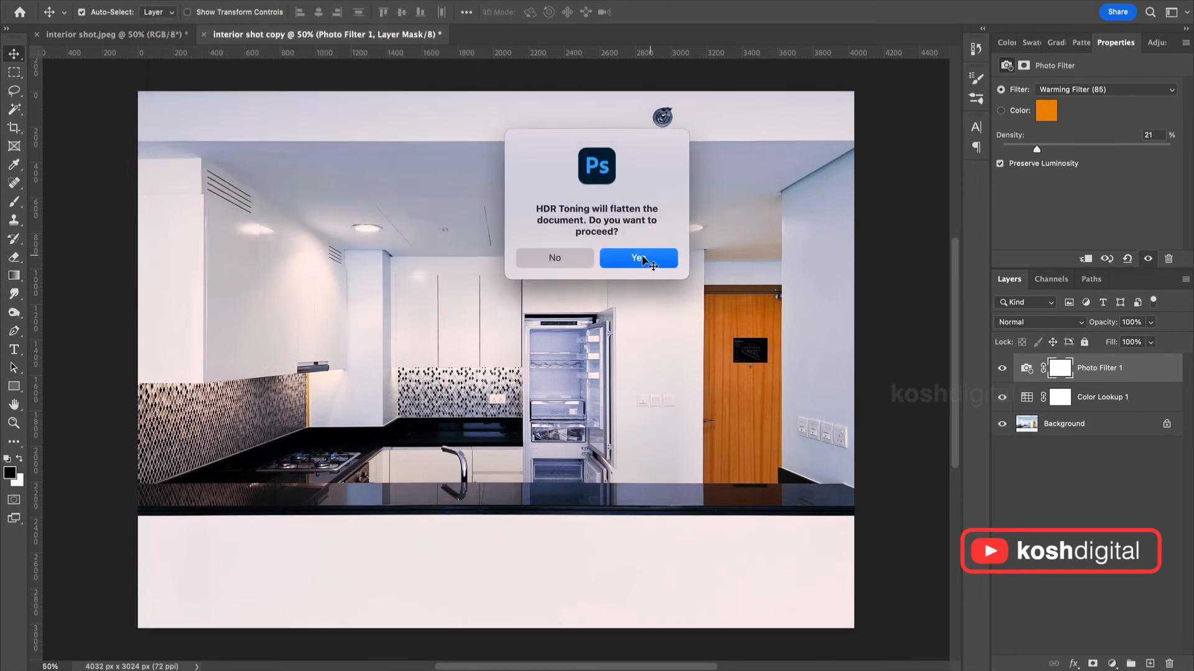
left_click(643, 255)
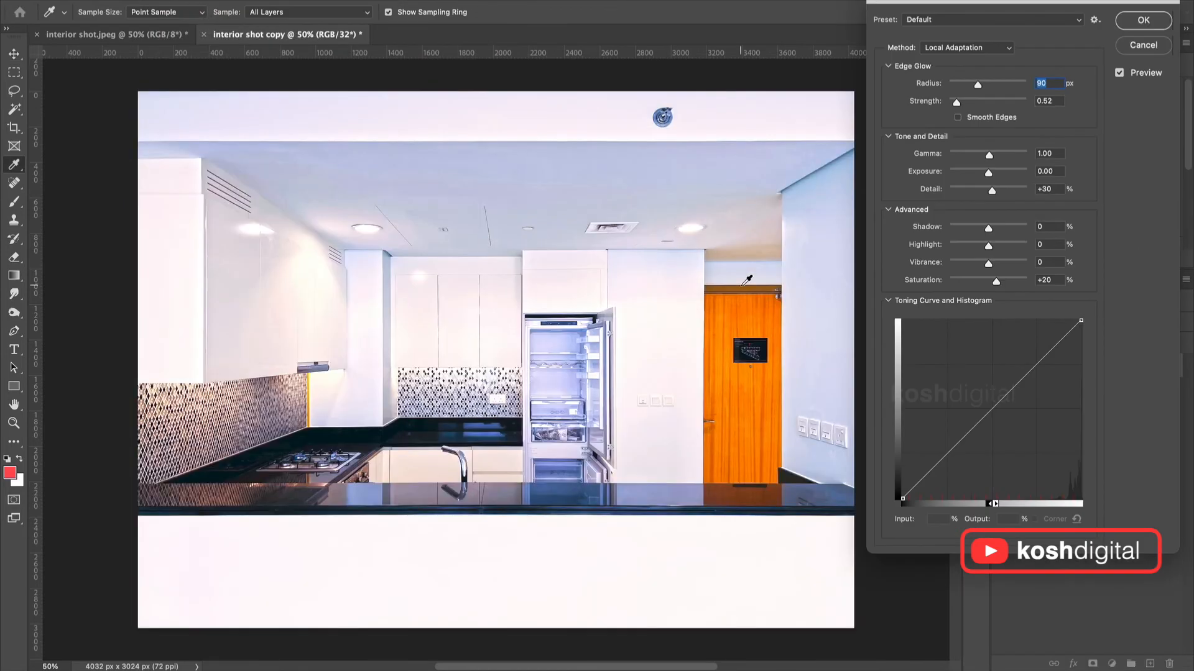
Compare the image with and without the HDR Toning preview, and choose the Saturated preset.
left_click(1119, 73)
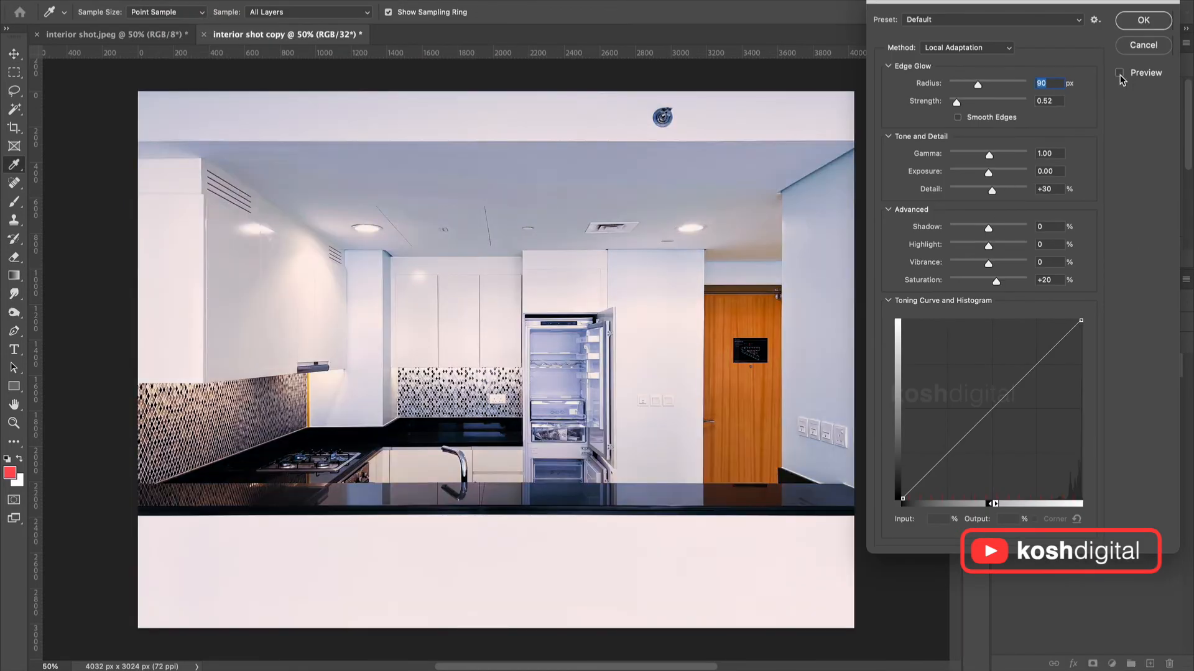
left_click(1120, 73)
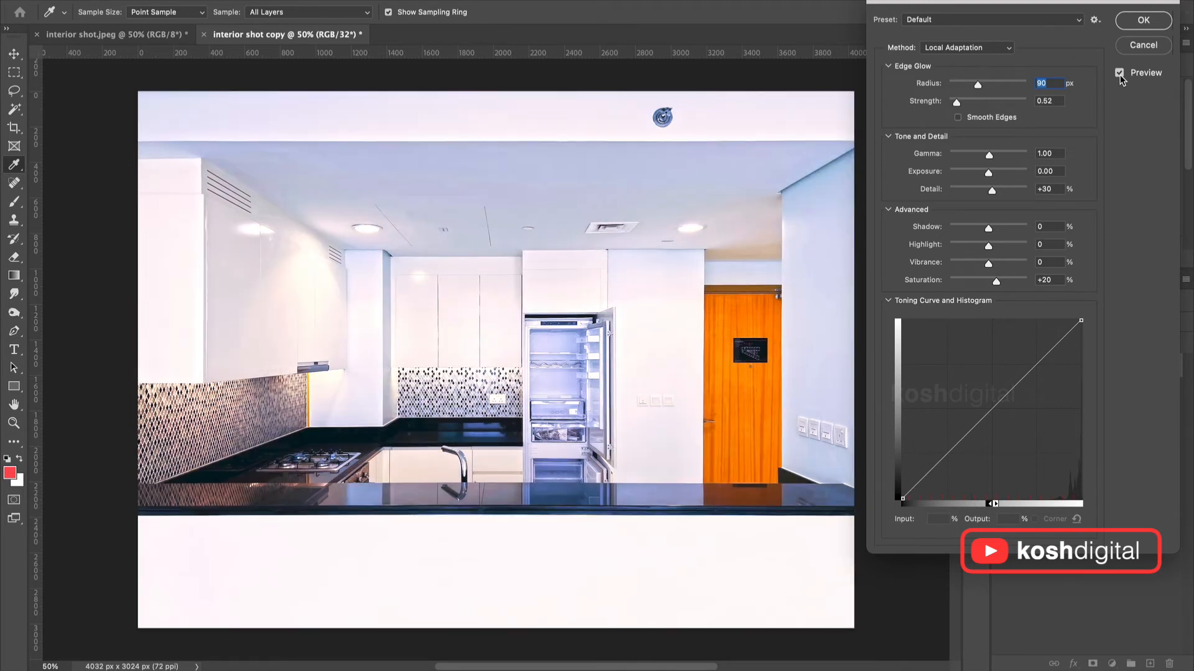
left_click(982, 50)
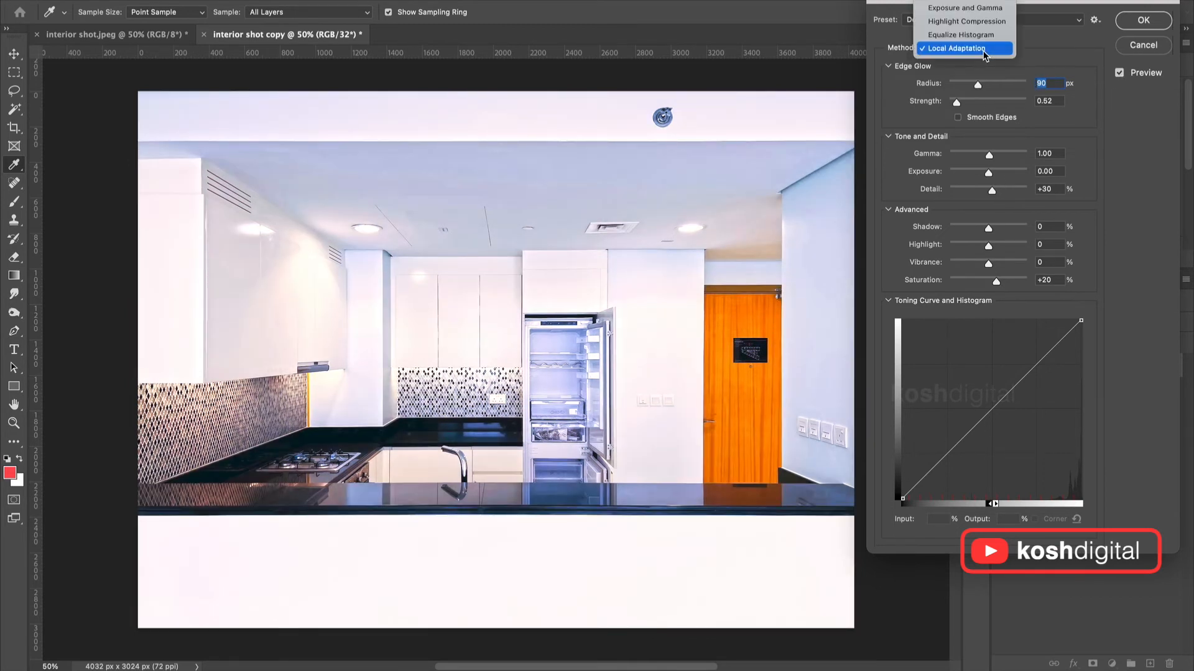
left_click(1062, 24)
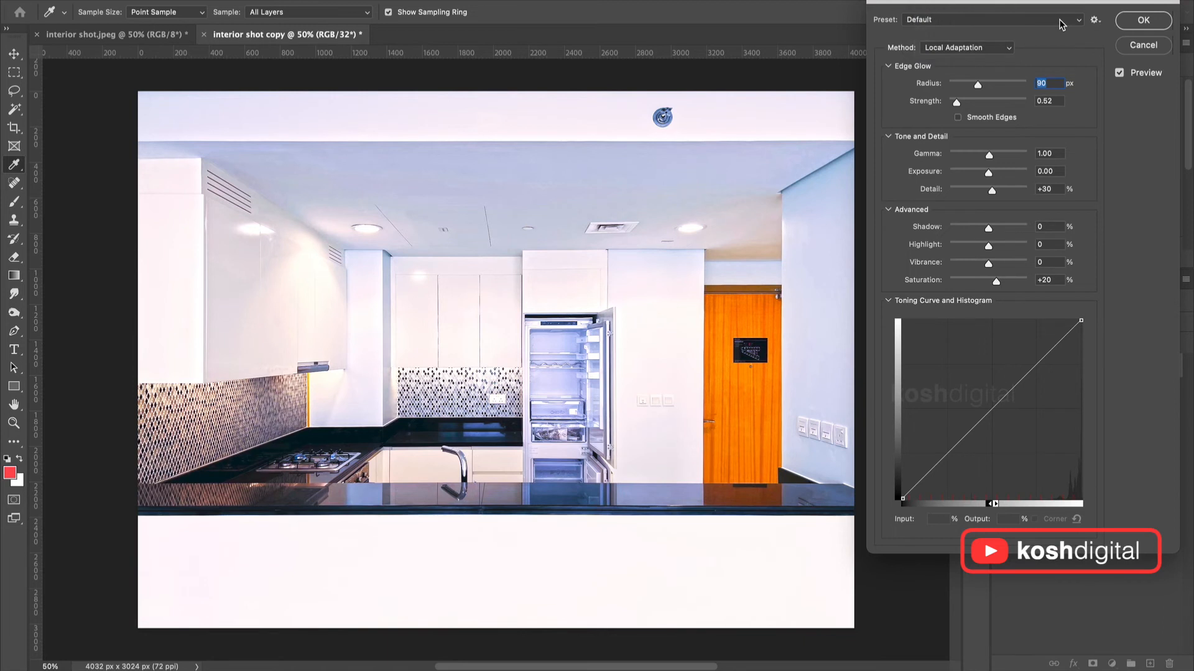
left_click(1062, 24)
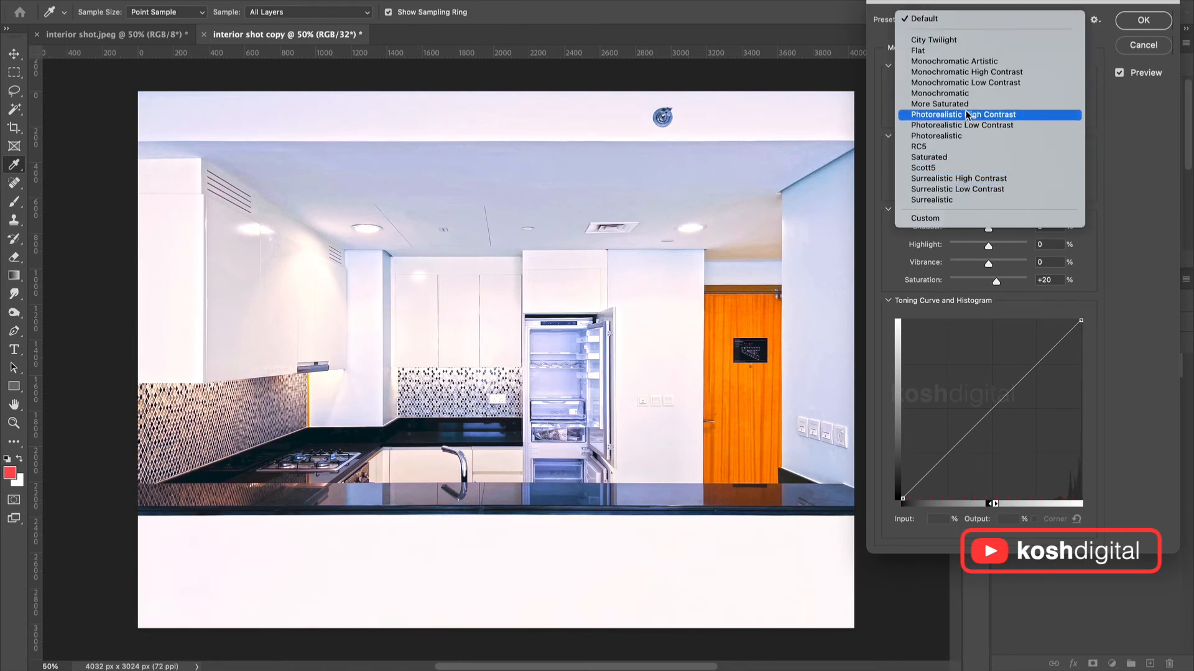
left_click(947, 158)
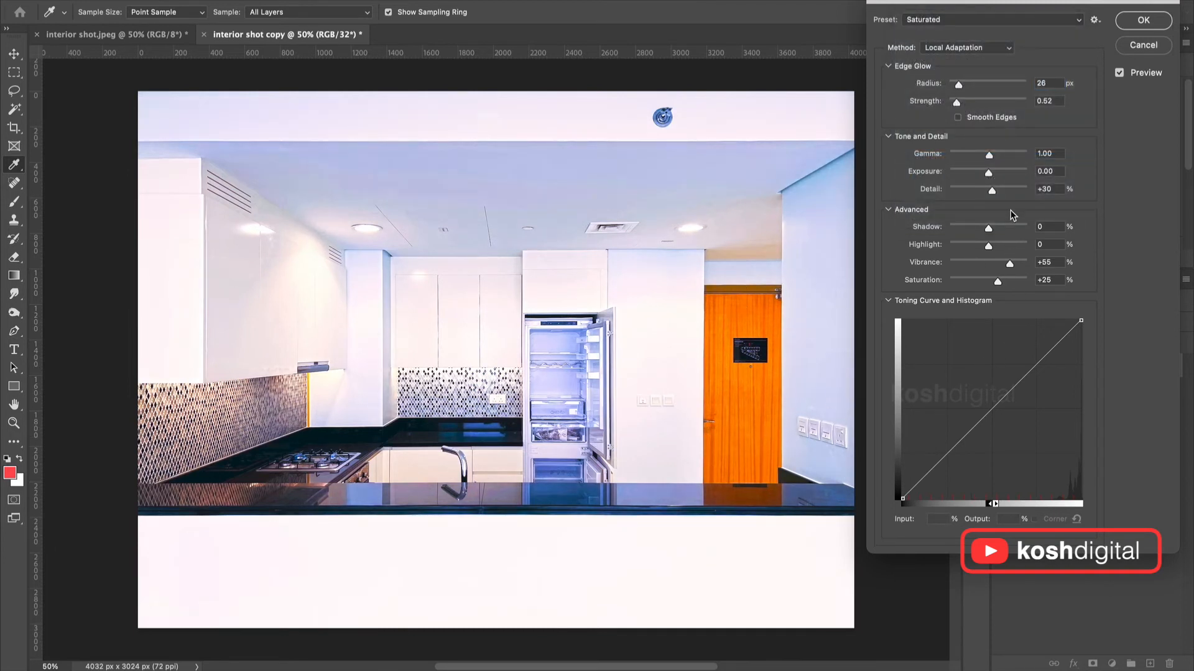
Set HDR Toning to Vibrance +19%, Saturation +1%, Detail +149%, Radius 14 px and Strength 0.31.
mouse_move(998, 283)
left_mouse_down()
mouse_move(984, 284)
mouse_move(1004, 266)
mouse_move(988, 282)
left_mouse_up()
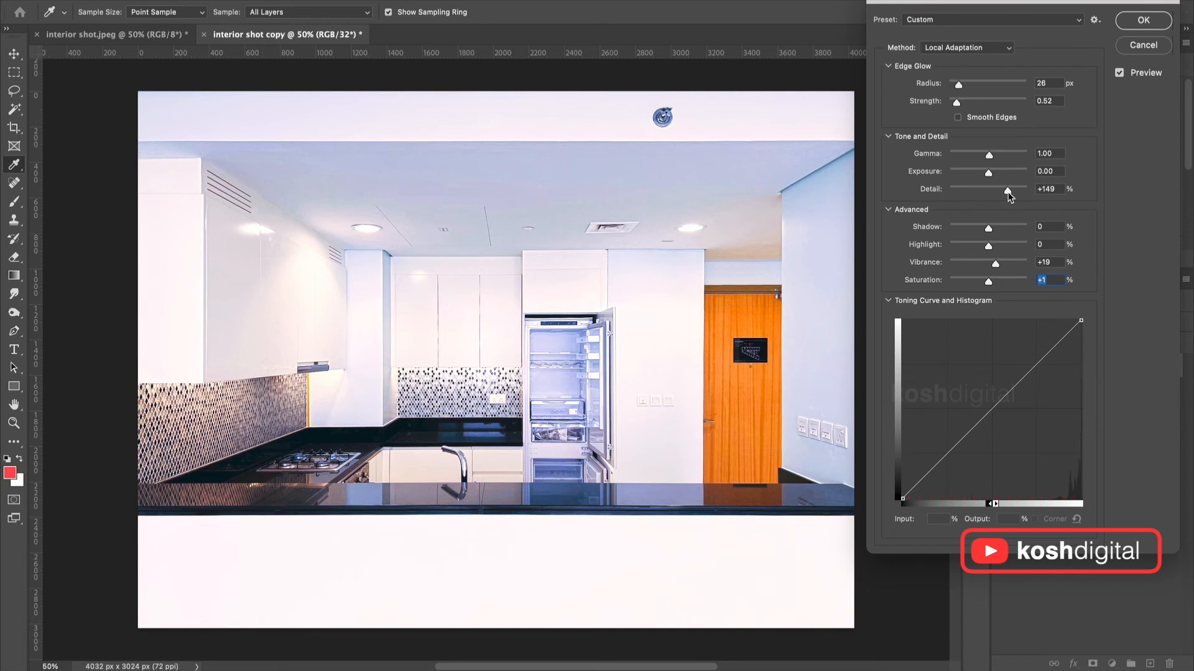
left_click(1008, 193)
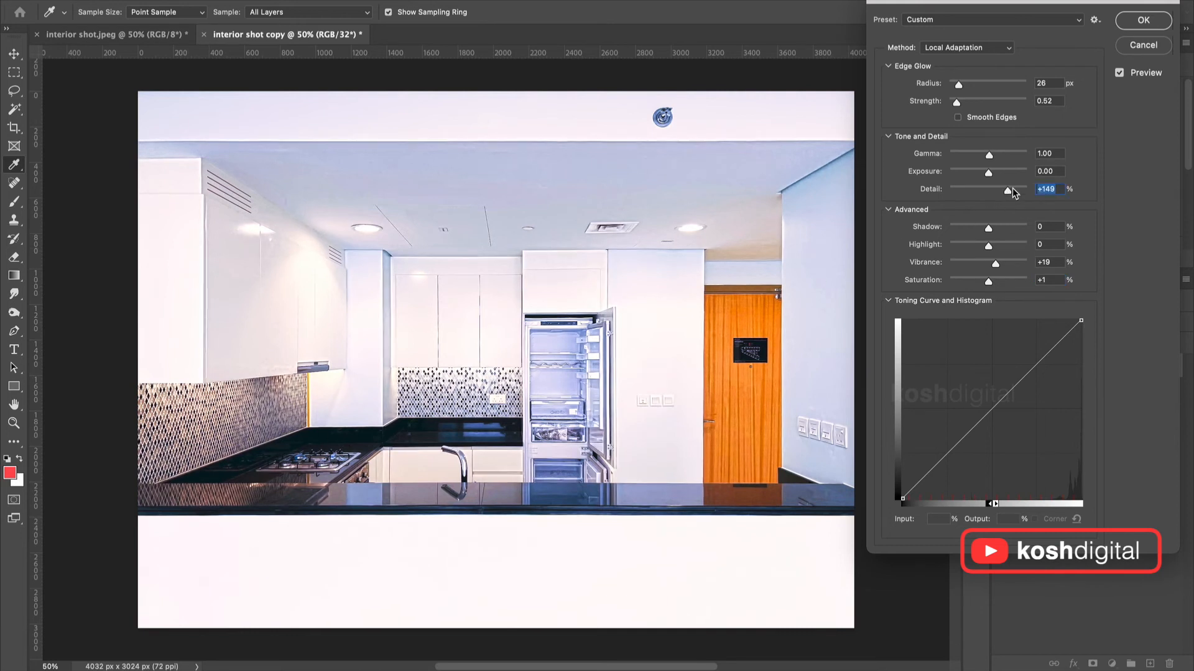
left_click_drag(958, 87, 957, 88)
left_click(955, 89)
left_click_drag(956, 108, 954, 107)
left_click(953, 106)
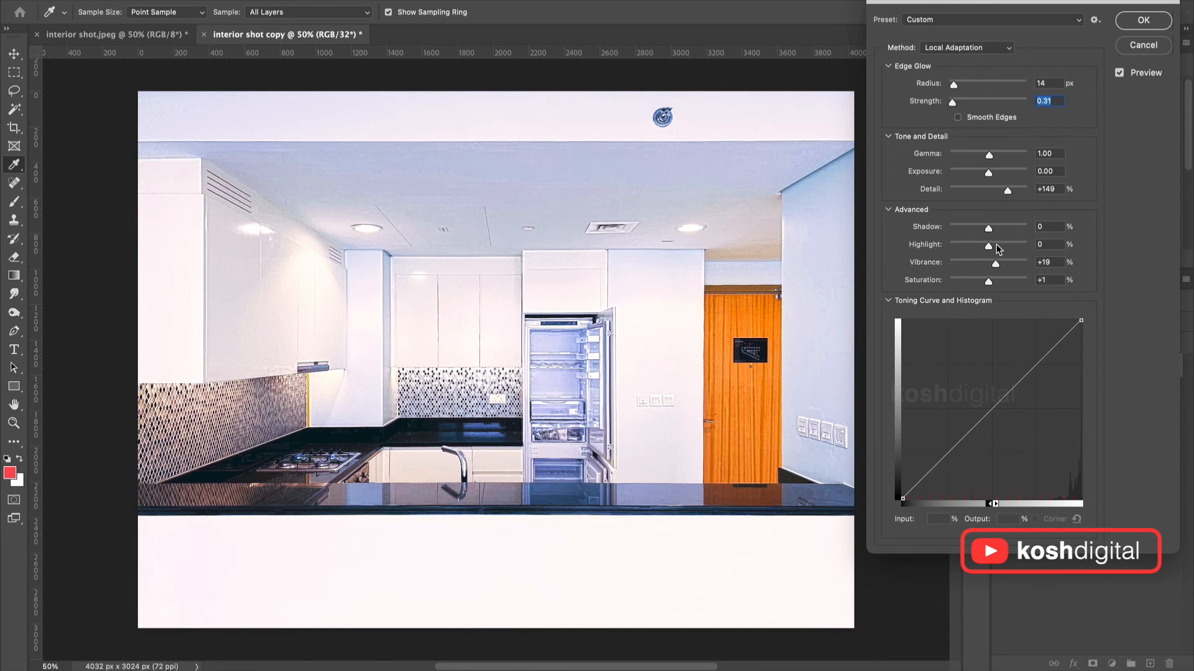
Move the toning curve's black point slightly inward, compare the preview, and apply the HDR Toning.
left_click_drag(902, 499, 905, 499)
left_click(1120, 73)
left_click(1120, 73)
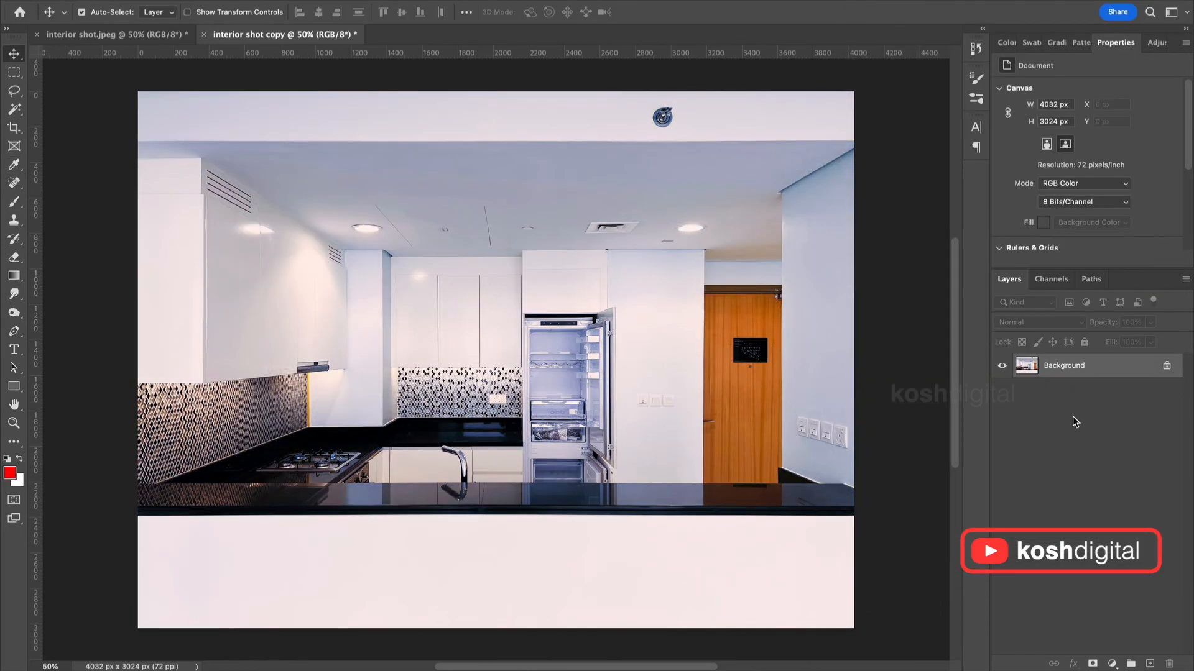
Add a Curves adjustment layer above the photo and pull its black and white points slightly inward.
left_click(1112, 664)
left_click(1064, 453)
left_click_drag(1033, 240, 1038, 240)
left_click_drag(1169, 103, 1166, 103)
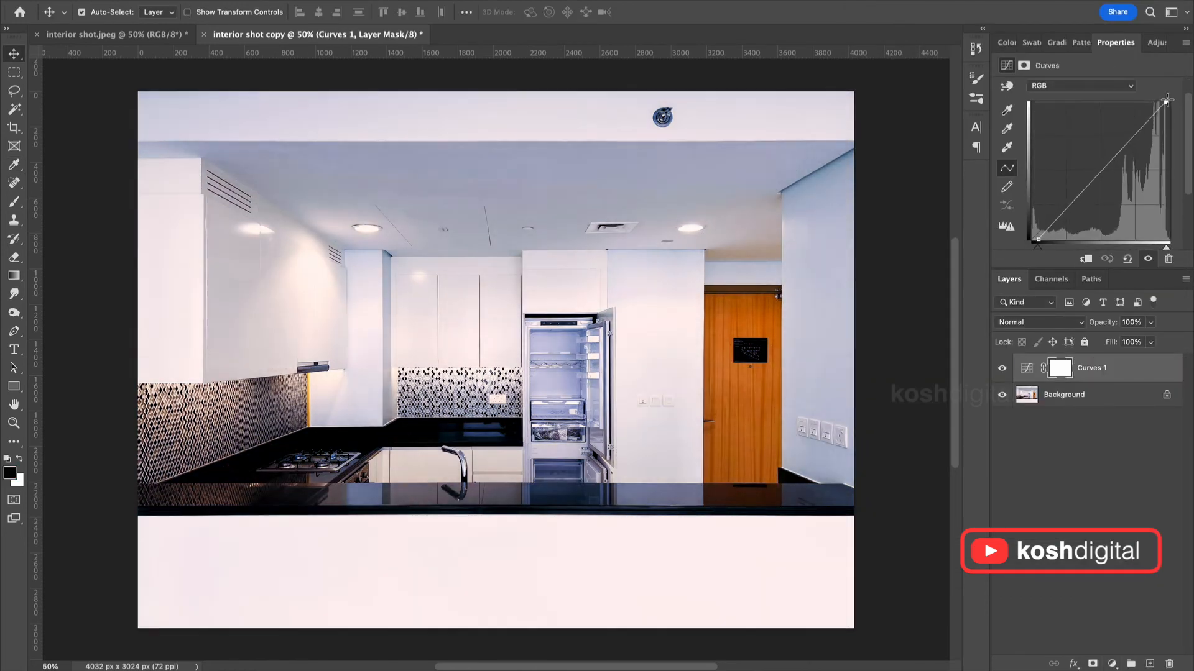
left_click(1098, 176)
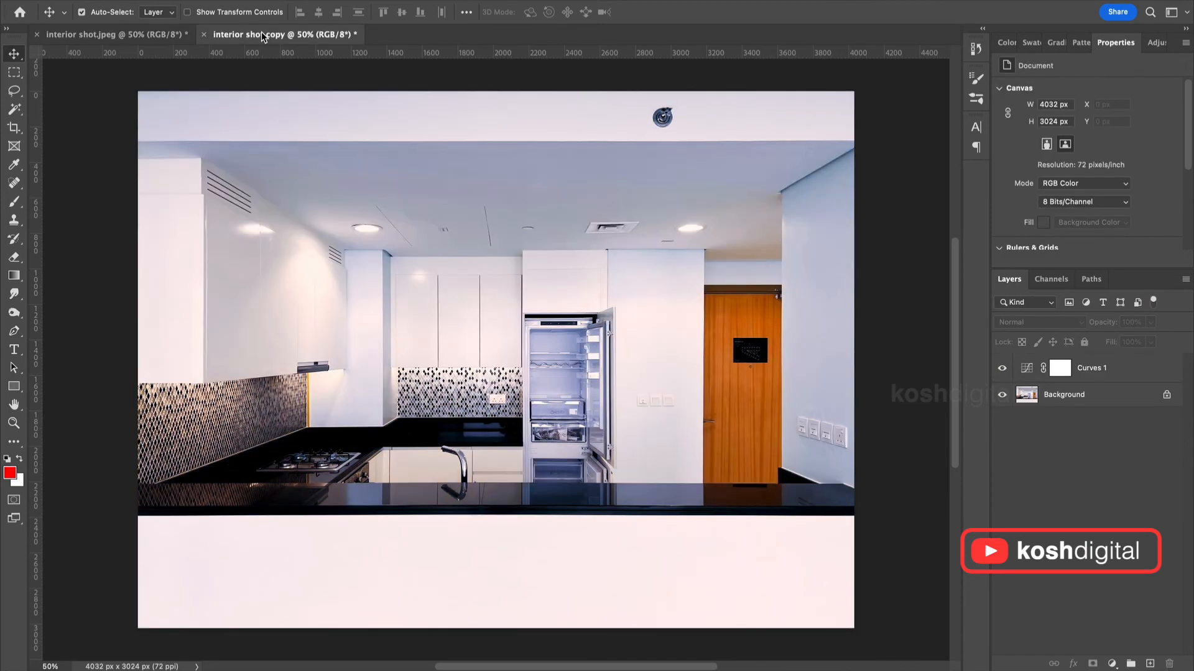
Duplicate the Background layer of interior shot.jpeg into the interior shot copy document and return to that document.
left_click(130, 36)
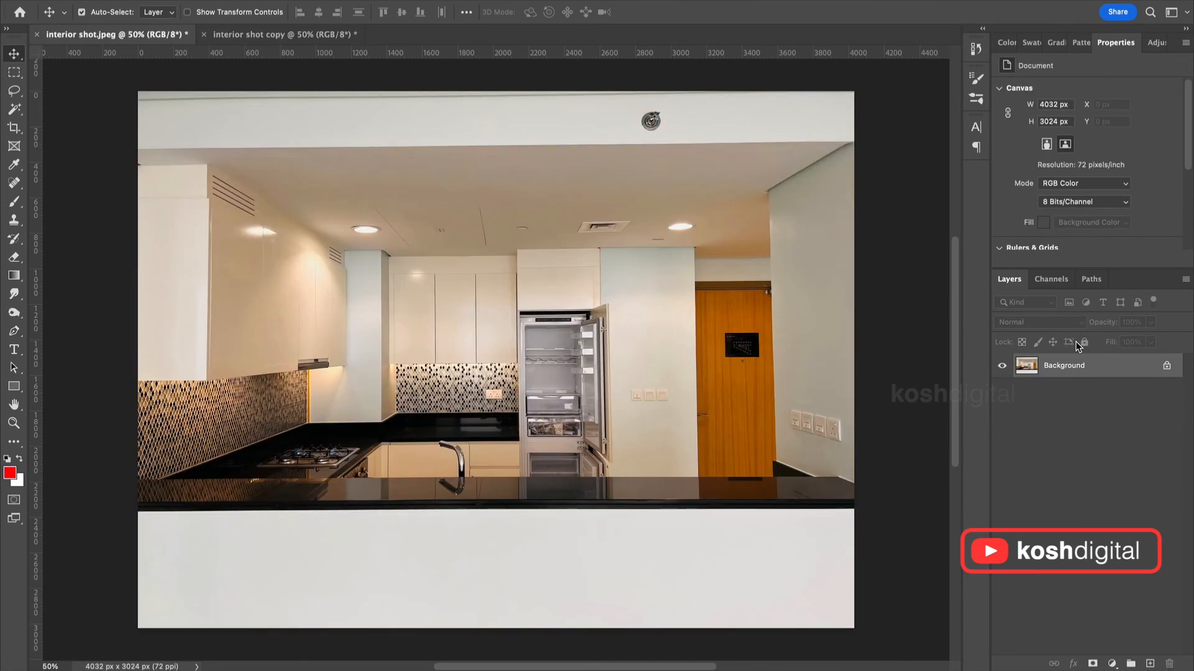
right_click(1119, 363)
left_click(1043, 390)
left_click(555, 330)
left_click(559, 344)
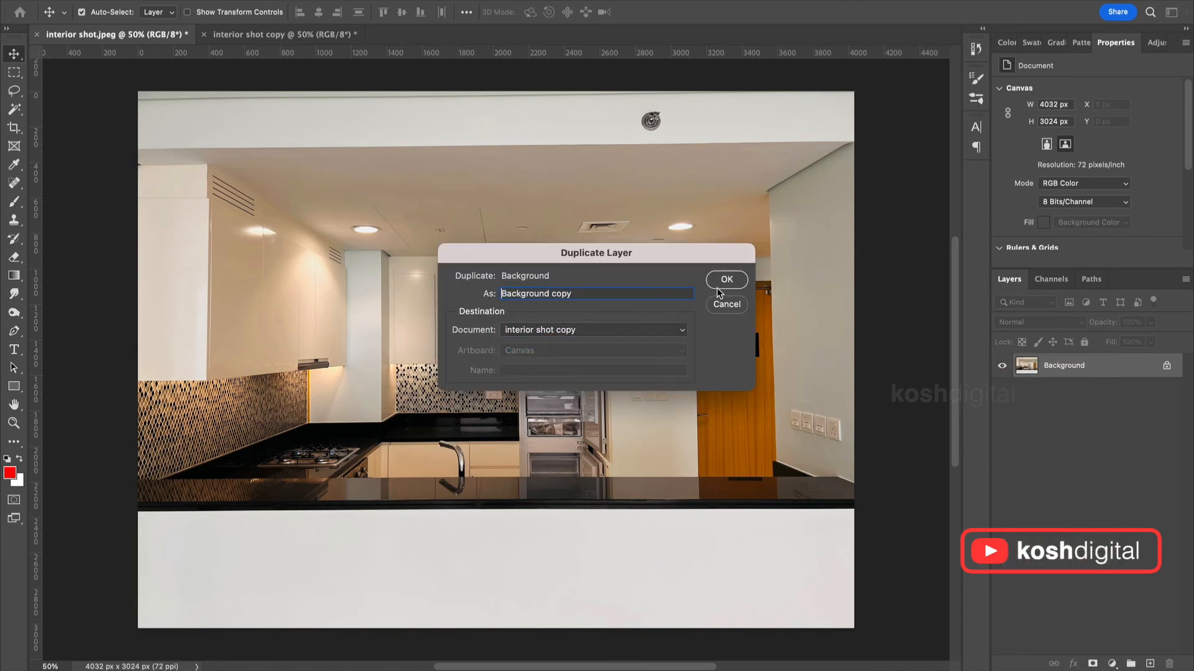
left_click(720, 287)
left_click(348, 36)
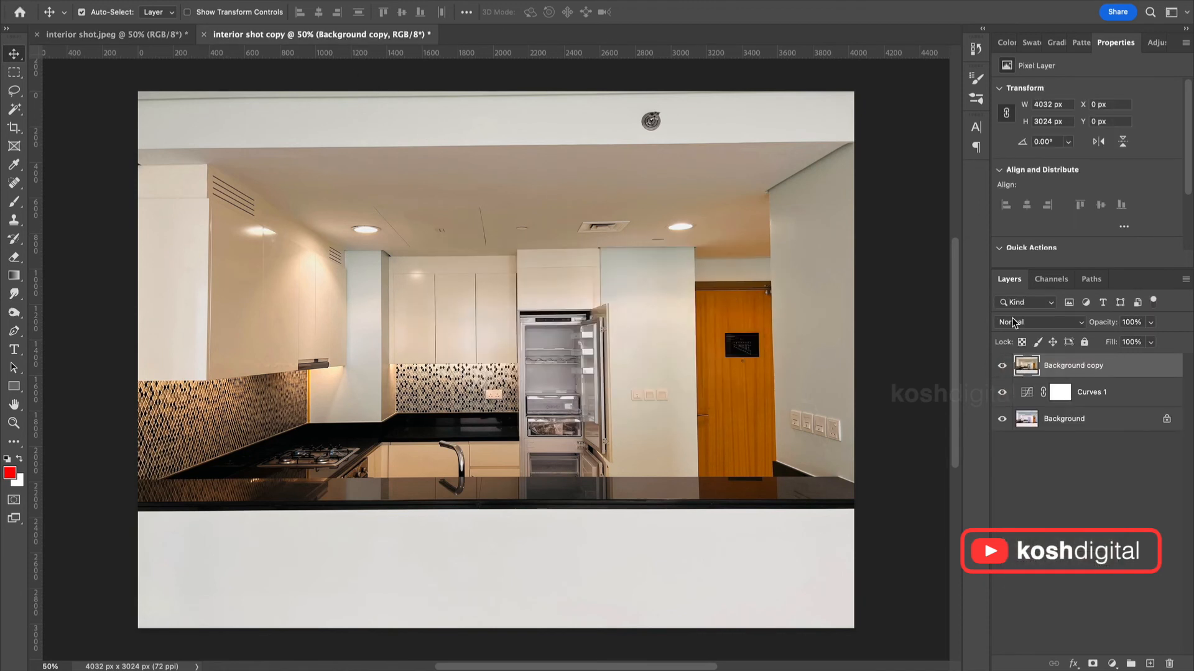
Toggle the visibility of the duplicated original layer to compare the photo before and after editing.
left_click(1002, 367)
left_click(1002, 367)
left_click(1002, 367)
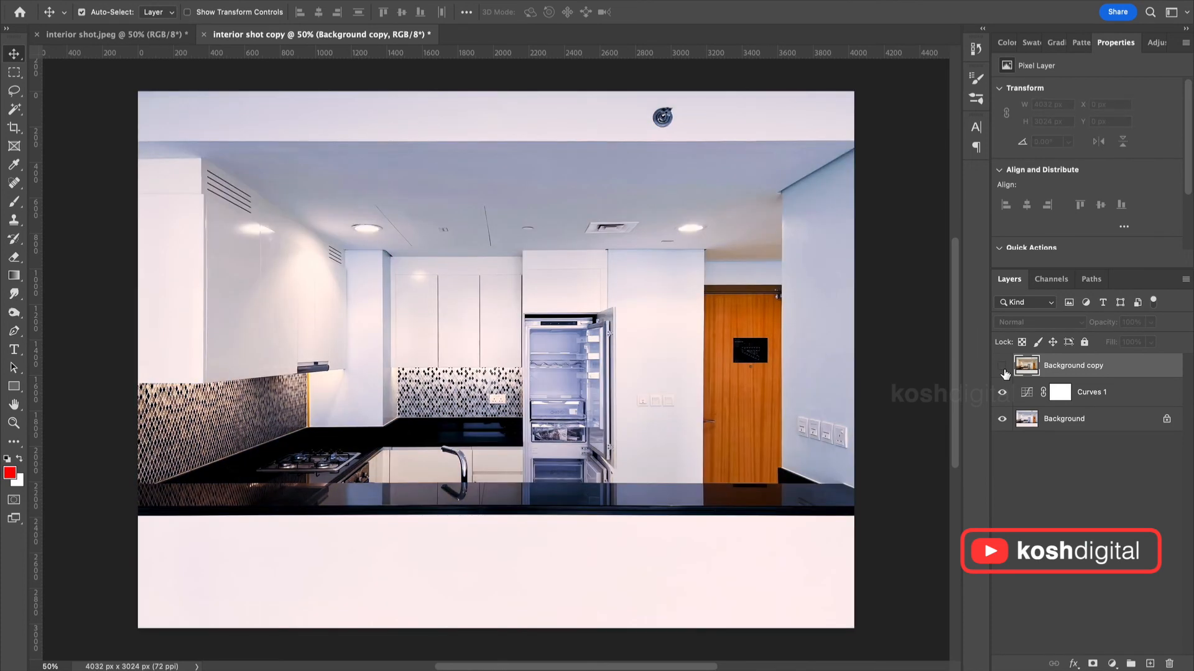
left_click(1003, 369)
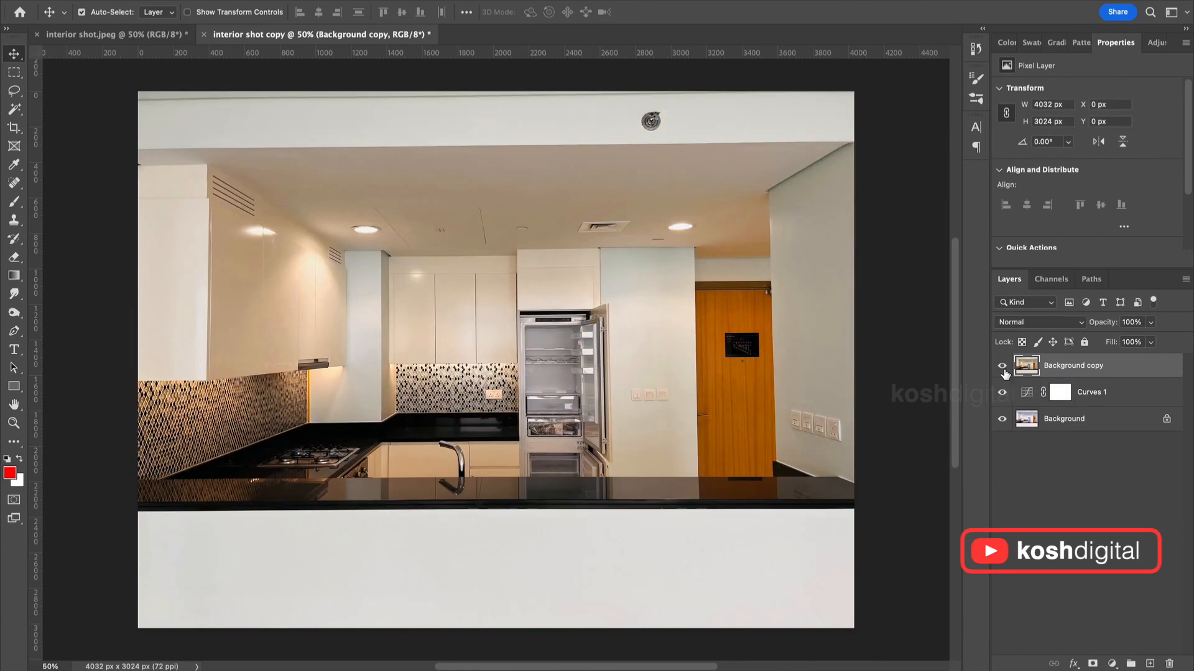
Mask the Background copy layer with a full-height selection about 2091 px wide over the photo's right half, and invert the mask.
key("m")
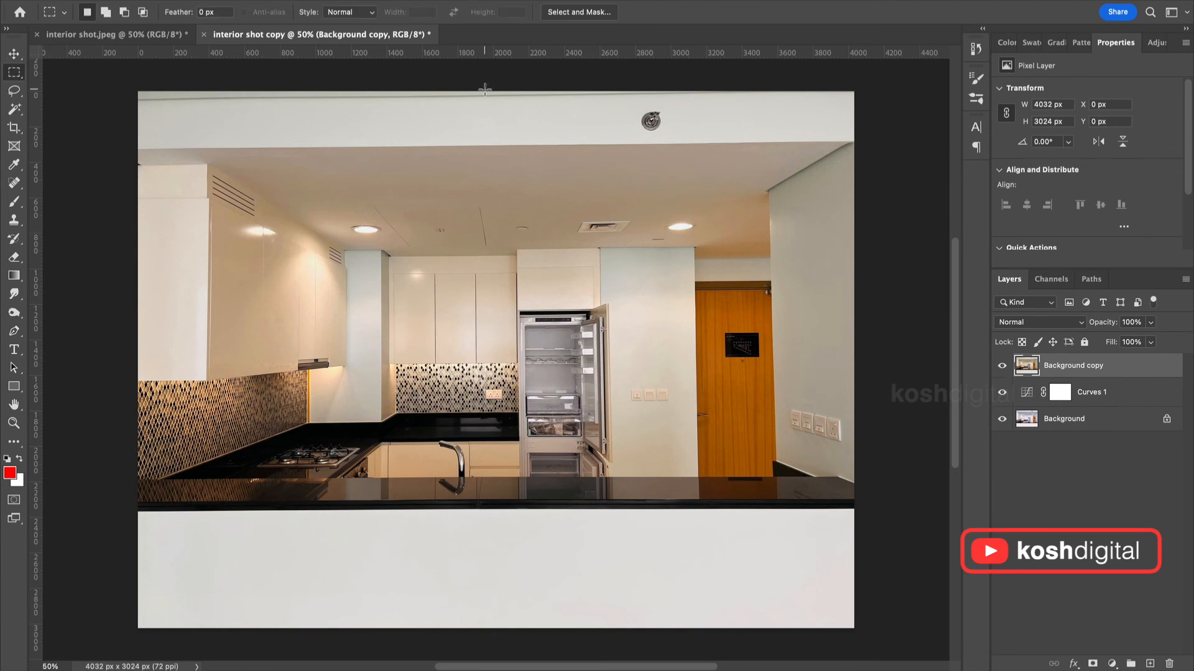
left_click_drag(483, 92, 942, 619)
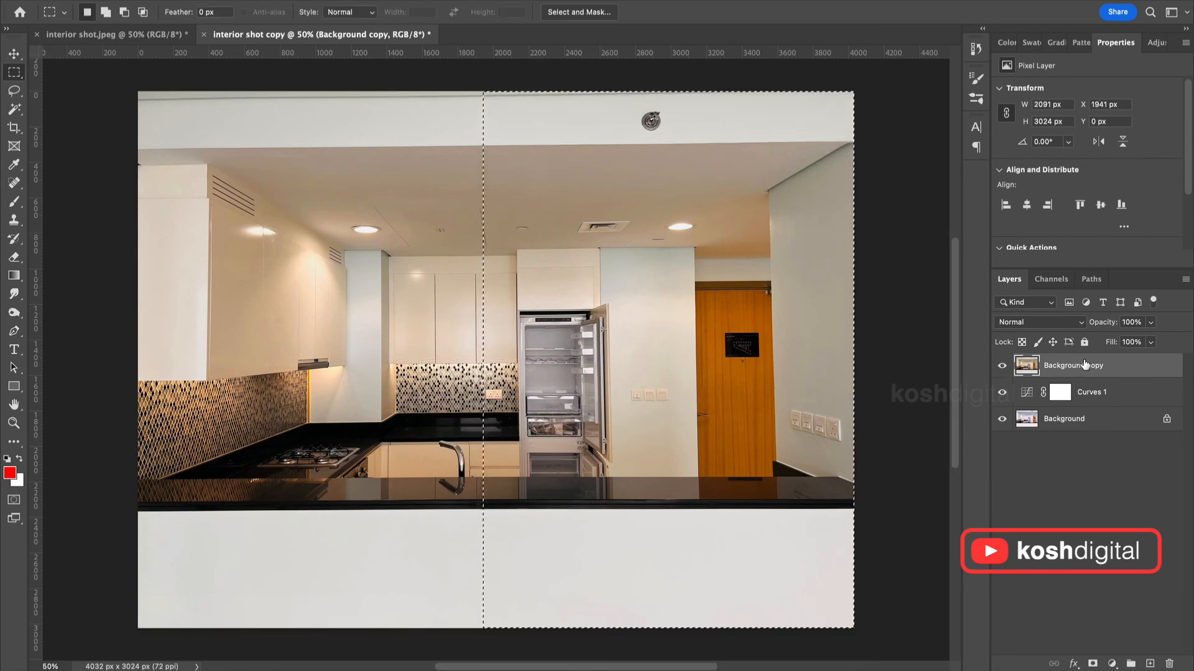
left_click(1093, 663)
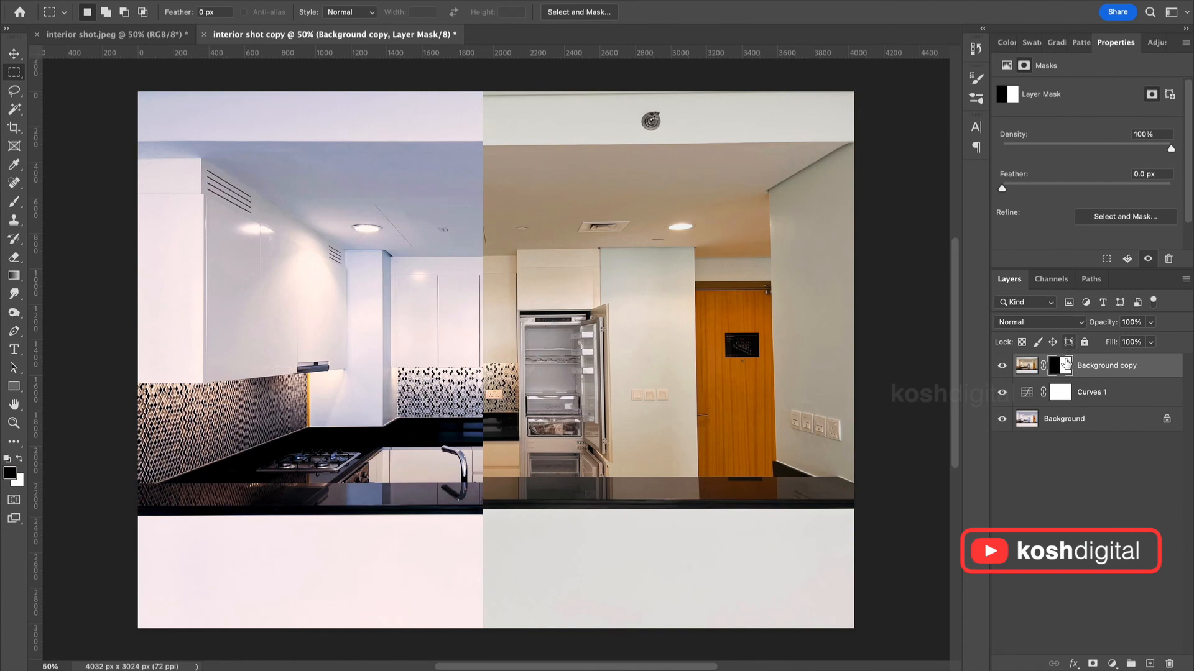
key("super+i")
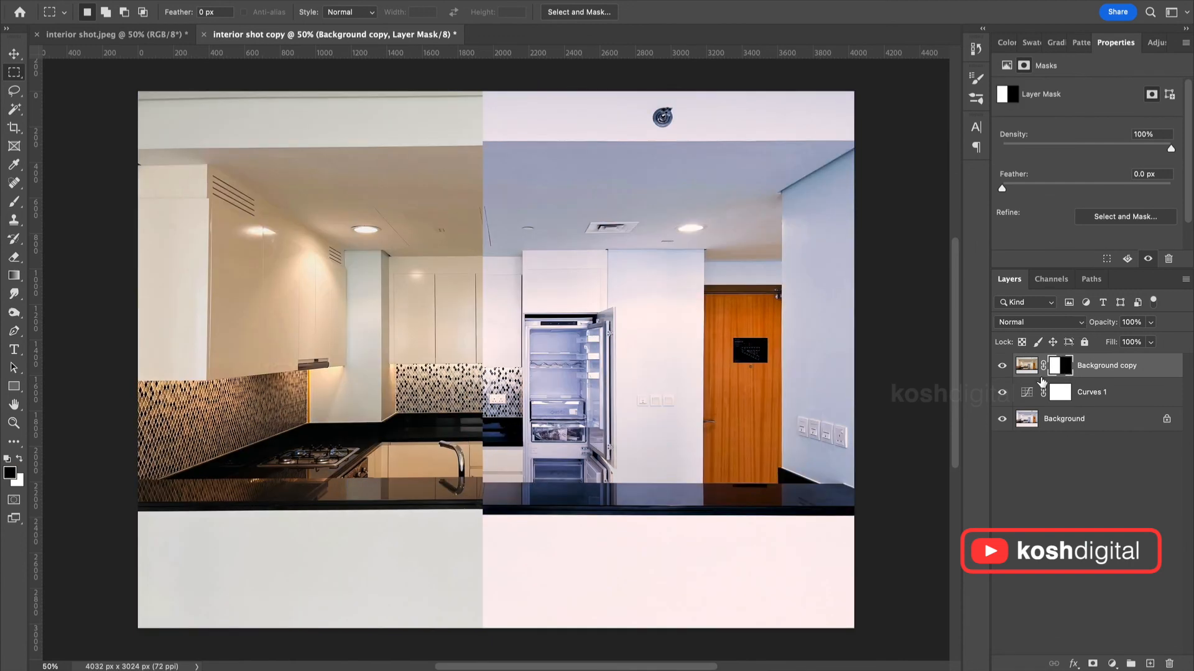
Toggle the masked Background copy layer on and off to examine the split before-and-after comparison.
left_click(1001, 369)
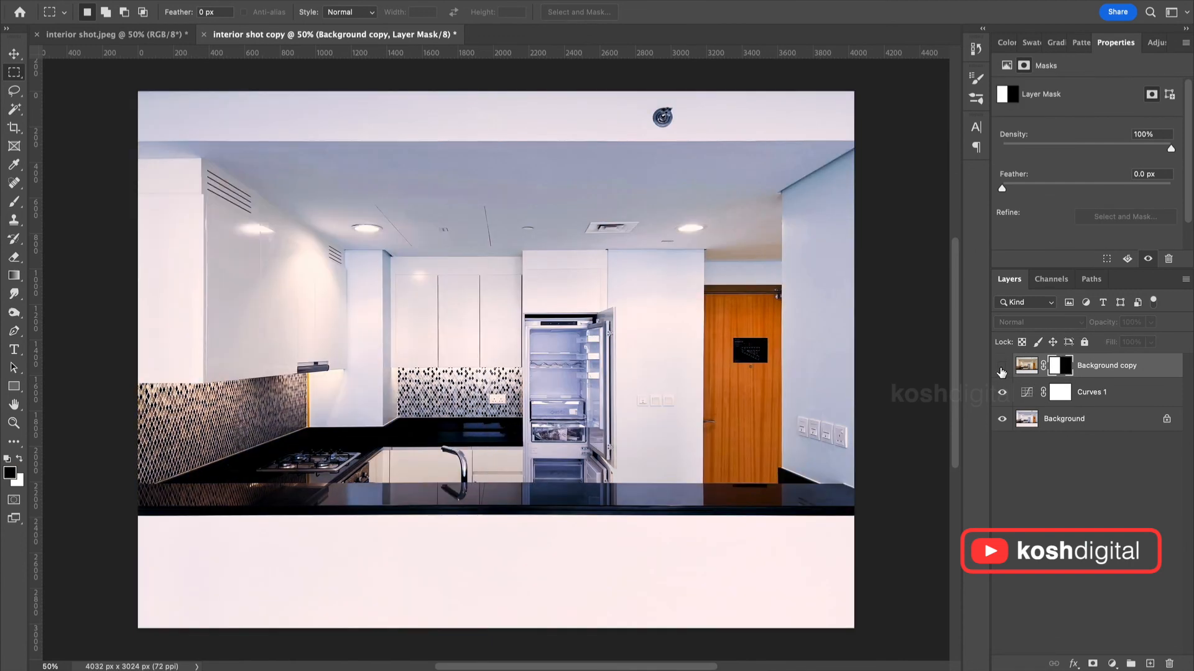
left_click(1001, 369)
left_click(1001, 369)
left_click(1001, 369)
left_click(1001, 368)
left_click(1001, 369)
left_click(1001, 369)
left_click(1001, 369)
Disable the Background copy layer's mask and toggle the layer to compare the full images, leaving it hidden.
right_click(1055, 367)
left_click(1028, 375)
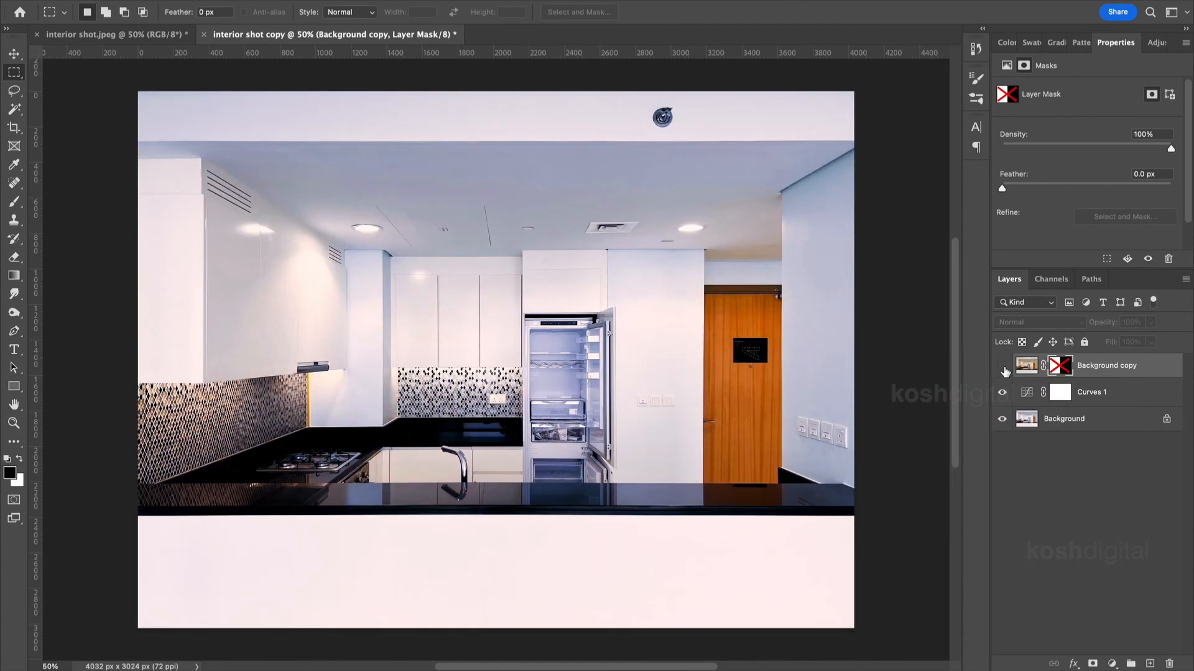
left_click(1002, 368)
left_click(1002, 368)
left_click(1003, 368)
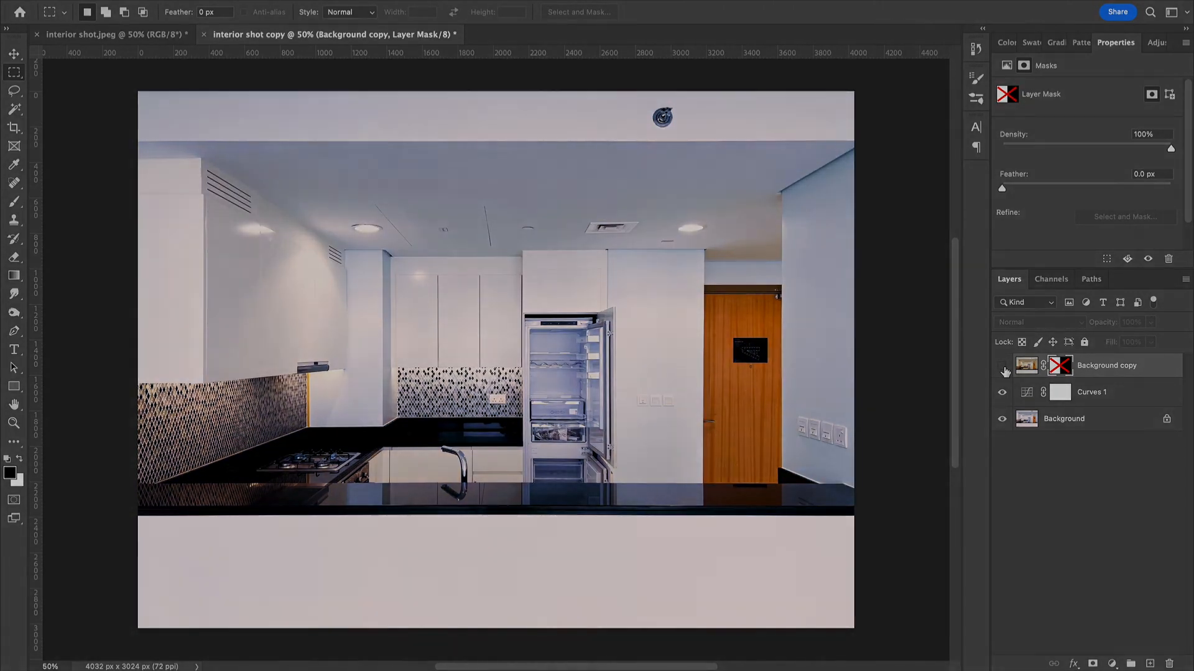